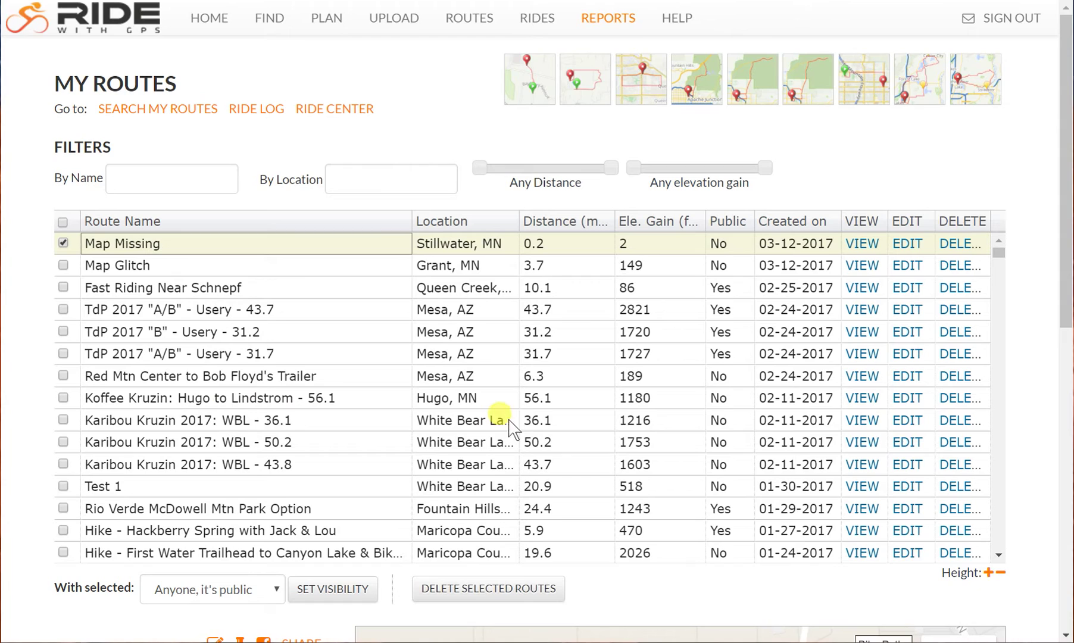
Step: Open the Karibou Kruzin 2017: WBL - 36.1 route editor in a new tab and switch to it
right_click(909, 419)
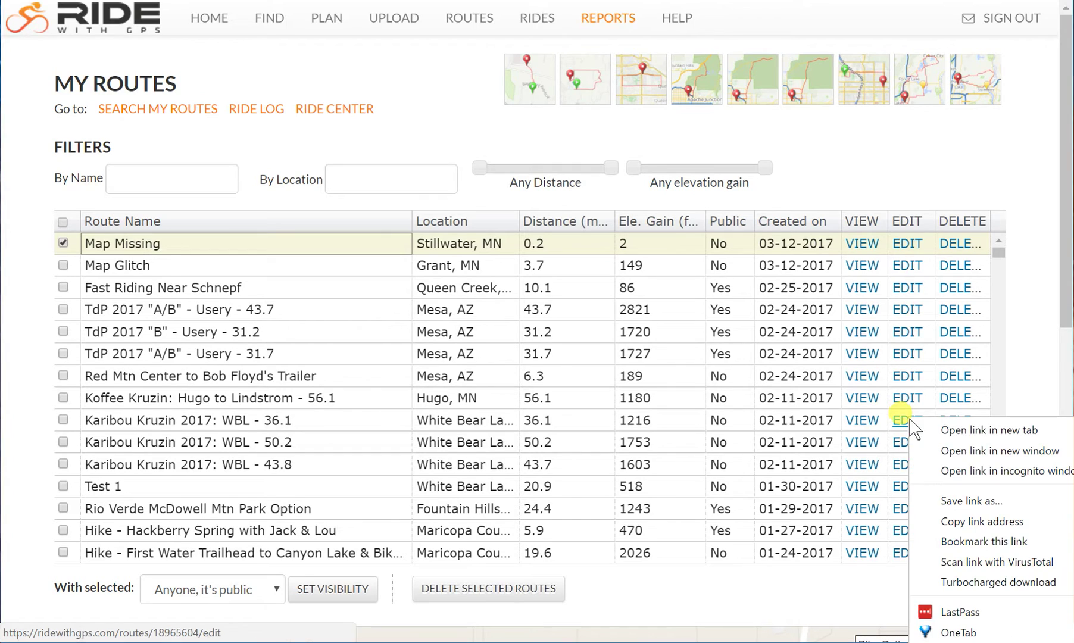
left_click(964, 433)
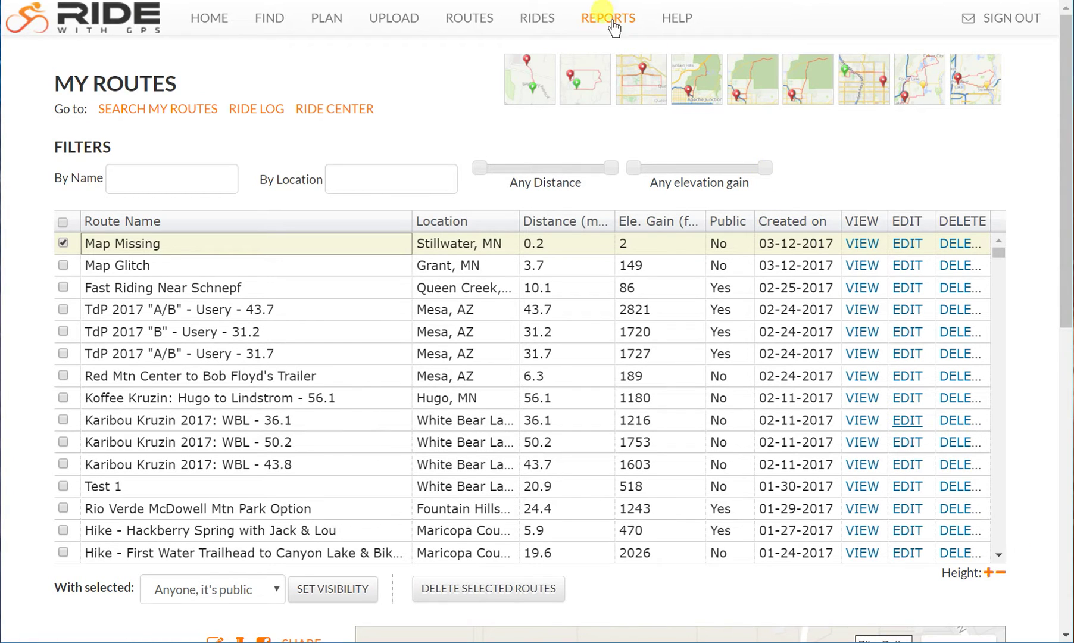
key("ctrl+Tab")
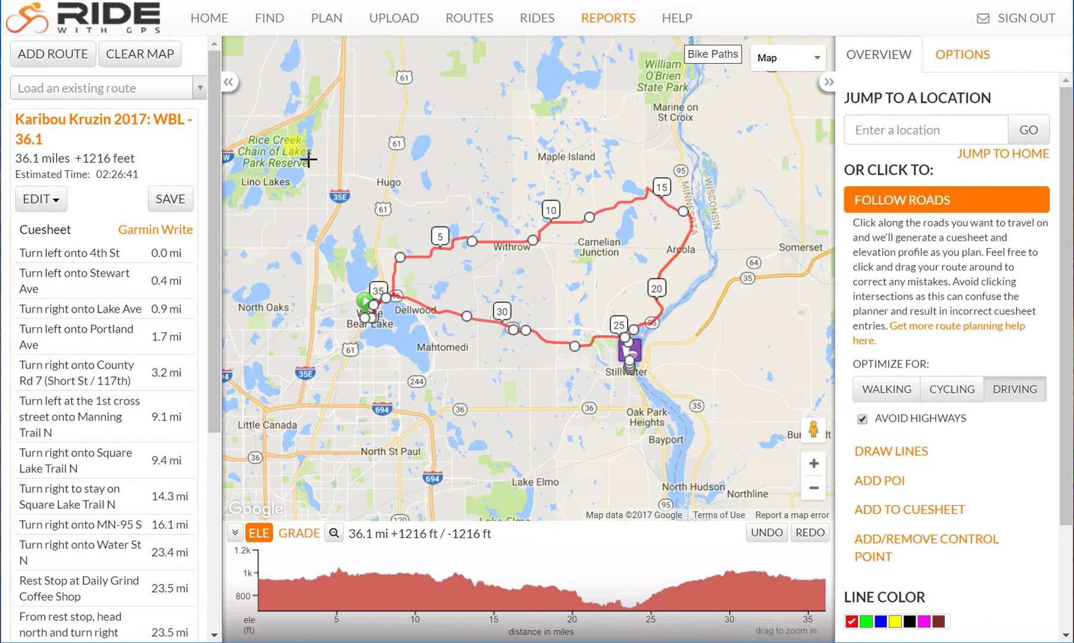
Step: Collapse the route details panel and elevation profile, then zoom to fit the 36.1-mile loop
left_click(229, 83)
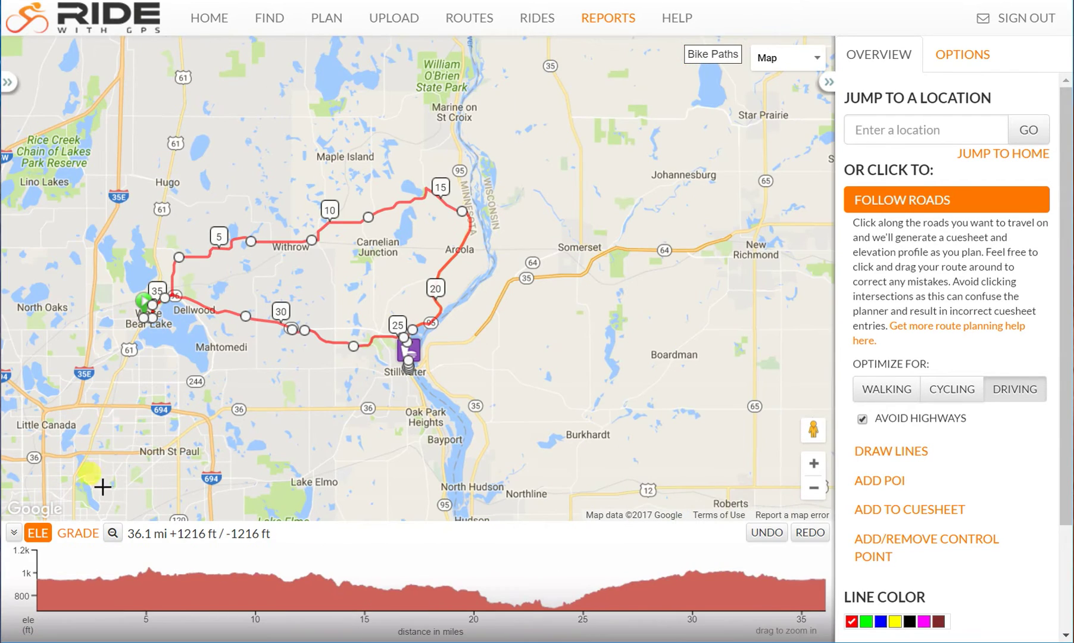
left_click(12, 534)
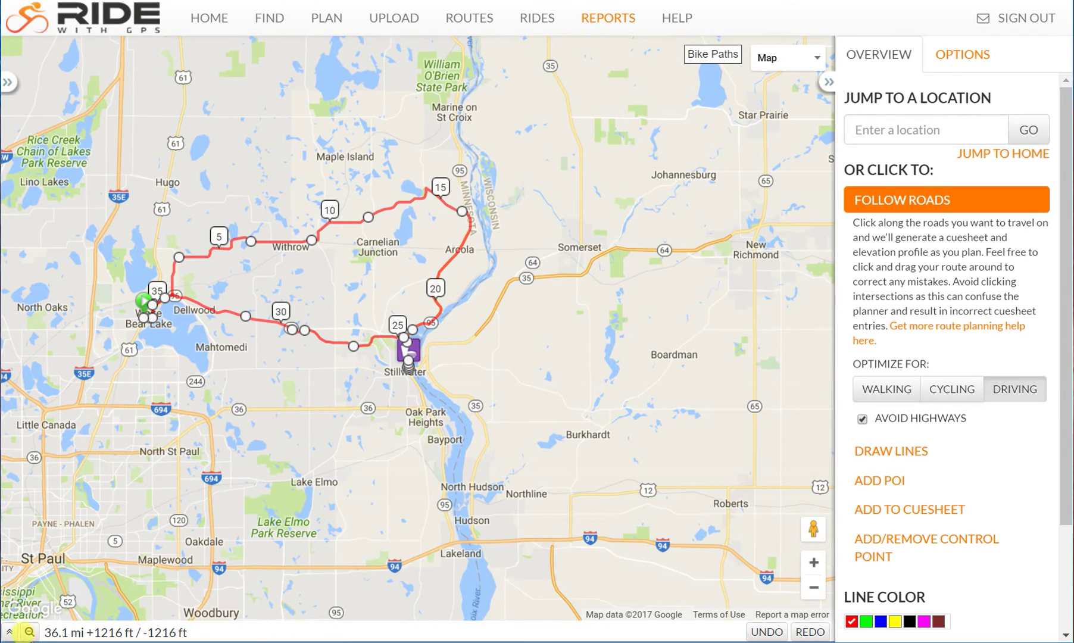
left_click(29, 632)
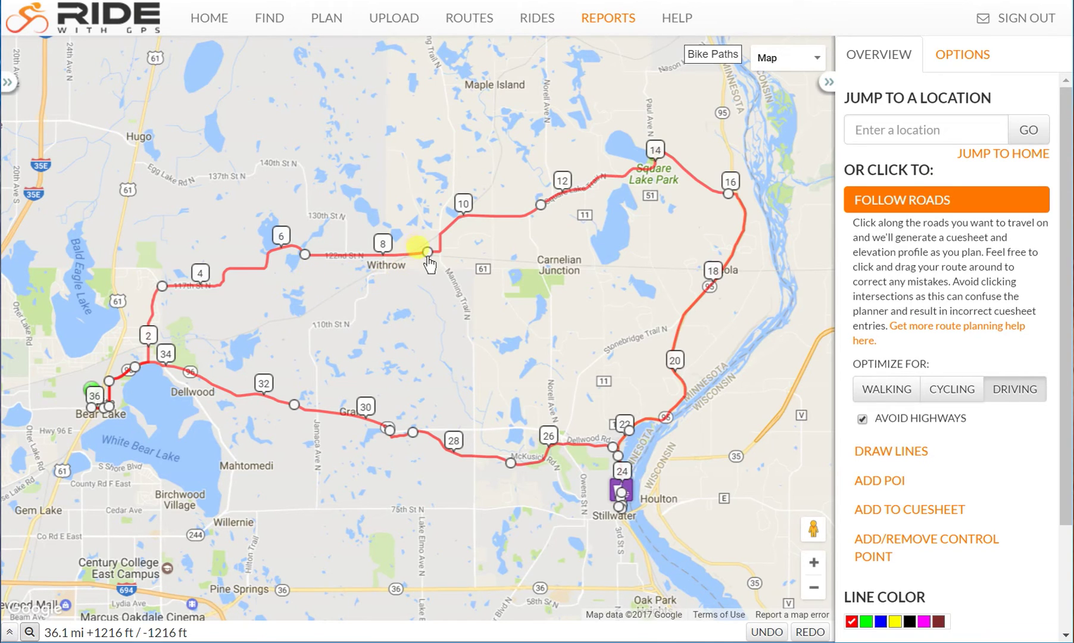
Step: Pan north and drag the route toward Big Marine Park Reserve, undoing that first attempt
left_click_drag(426, 250, 427, 251)
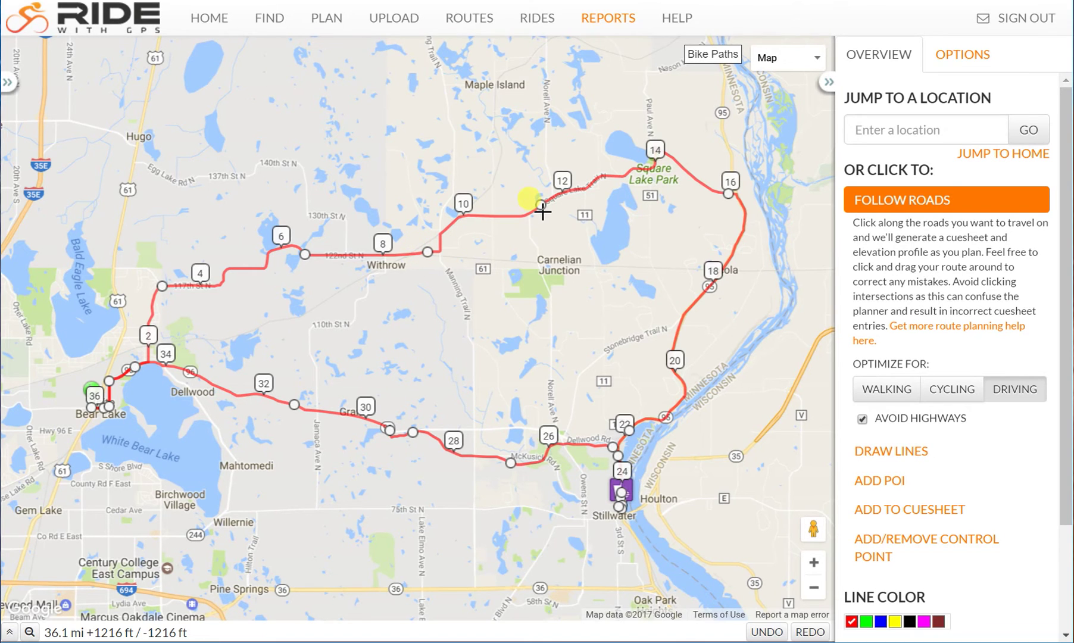
left_click_drag(622, 284, 602, 410)
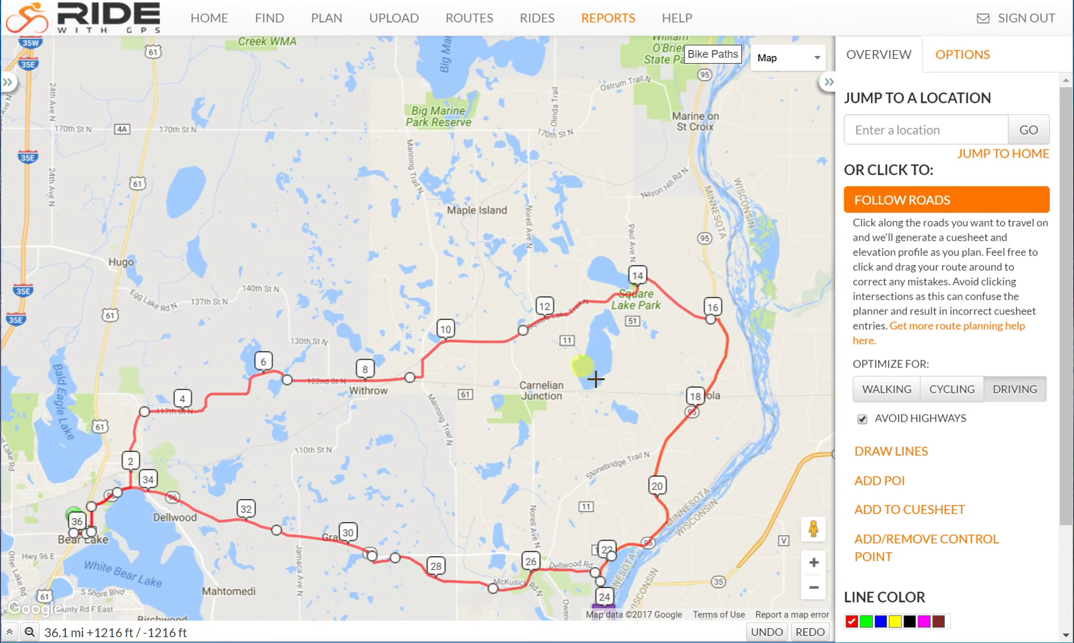
left_click_drag(522, 331, 455, 129)
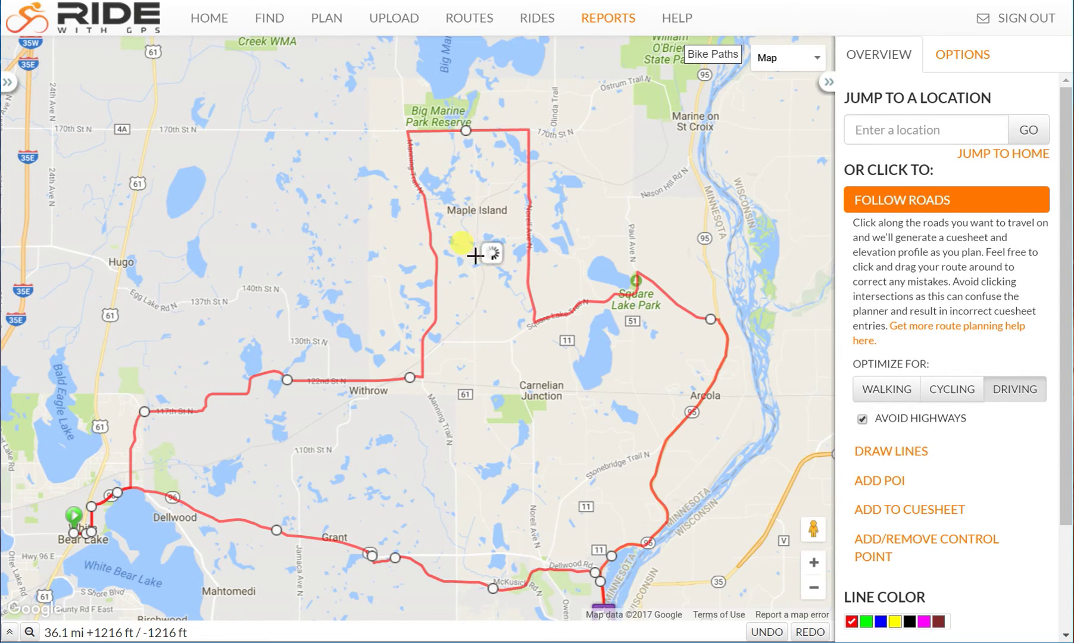
left_click(764, 632)
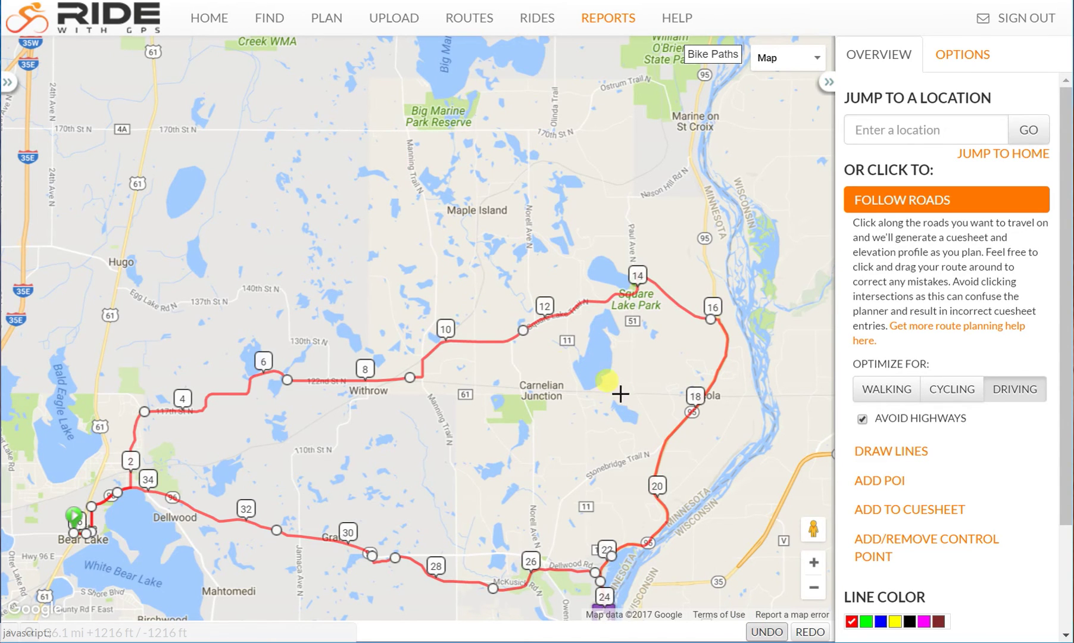
Step: Reroute the northern leg up 170th St past Big Marine Park Reserve, undoing a stray point move
mouse_move(476, 345)
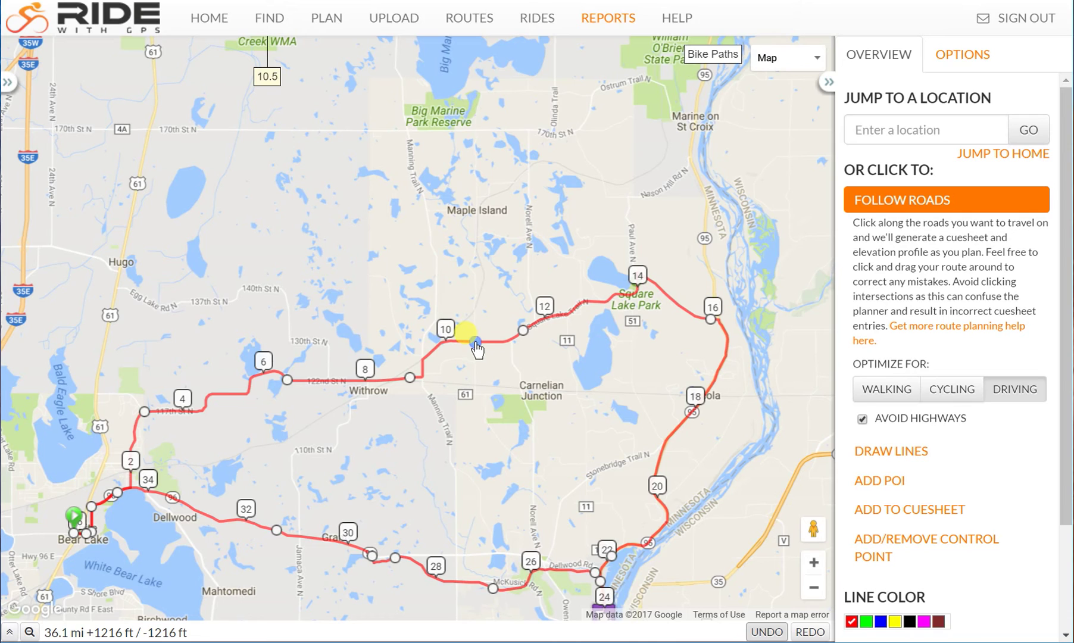
left_click_drag(475, 342, 468, 128)
left_click(526, 320)
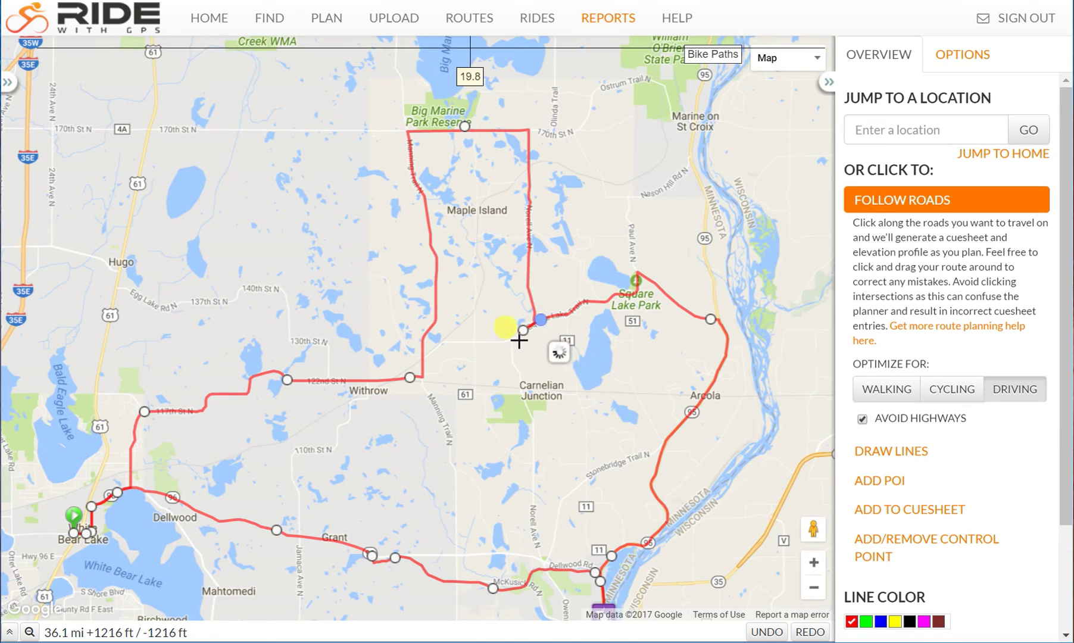
left_click(498, 166)
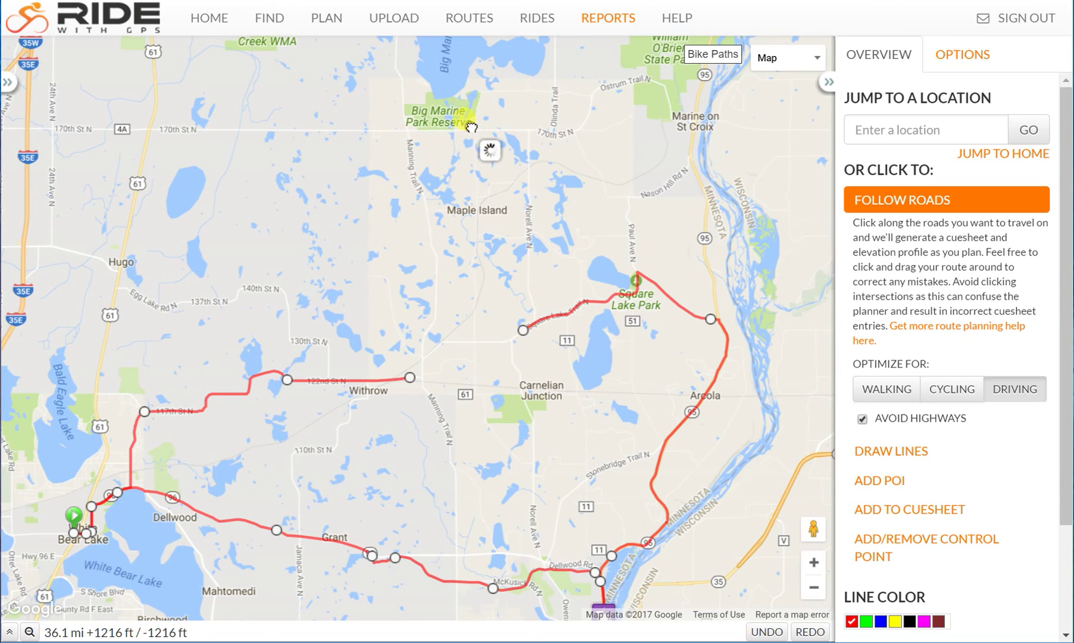
left_click_drag(478, 129, 478, 135)
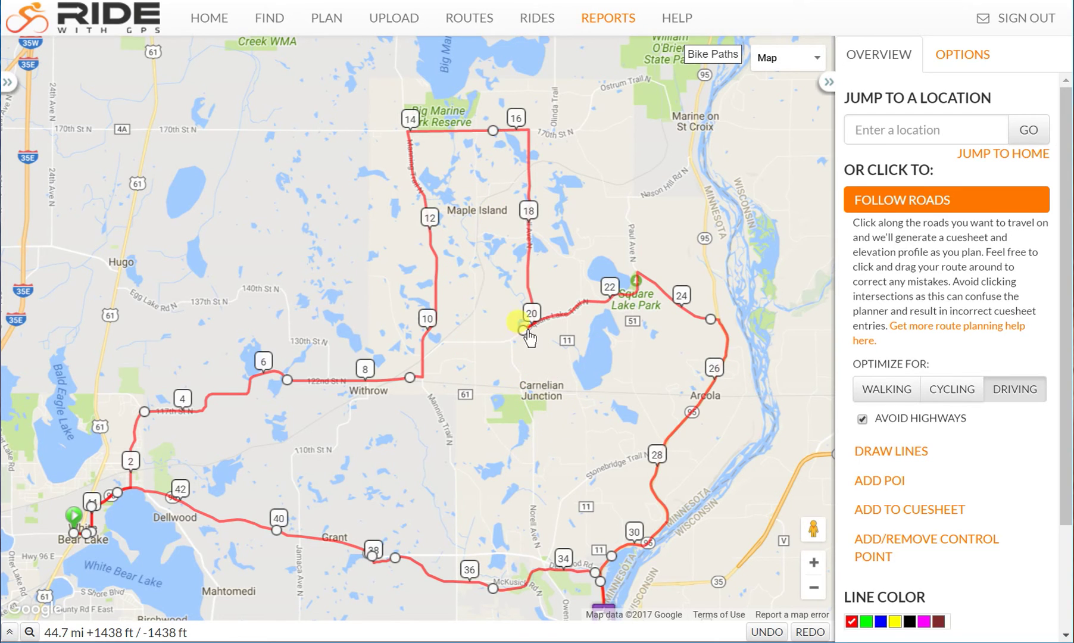
left_click_drag(522, 334, 549, 316)
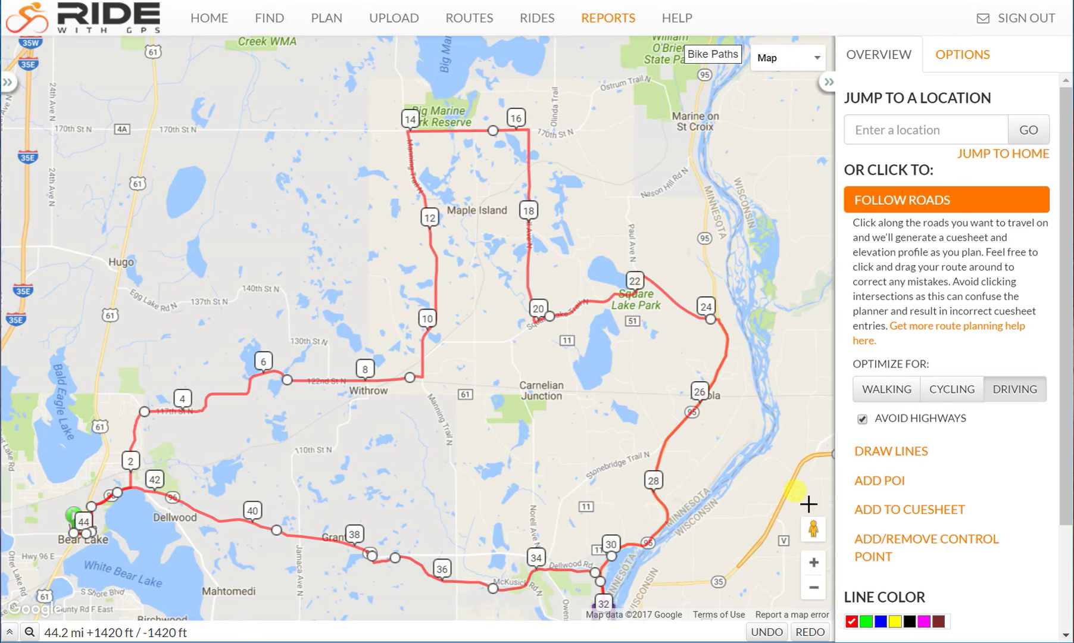
left_click(763, 632)
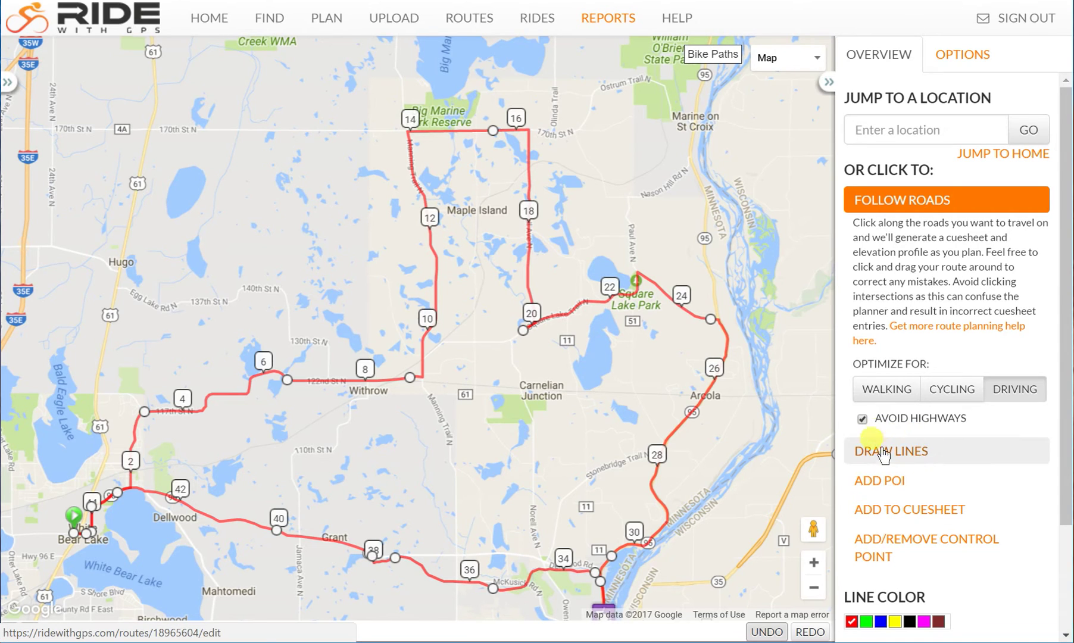
Step: Remove the control point near marker 20 and add one at Square Lake Park, dragged north to Ostrum Trail
left_click(875, 542)
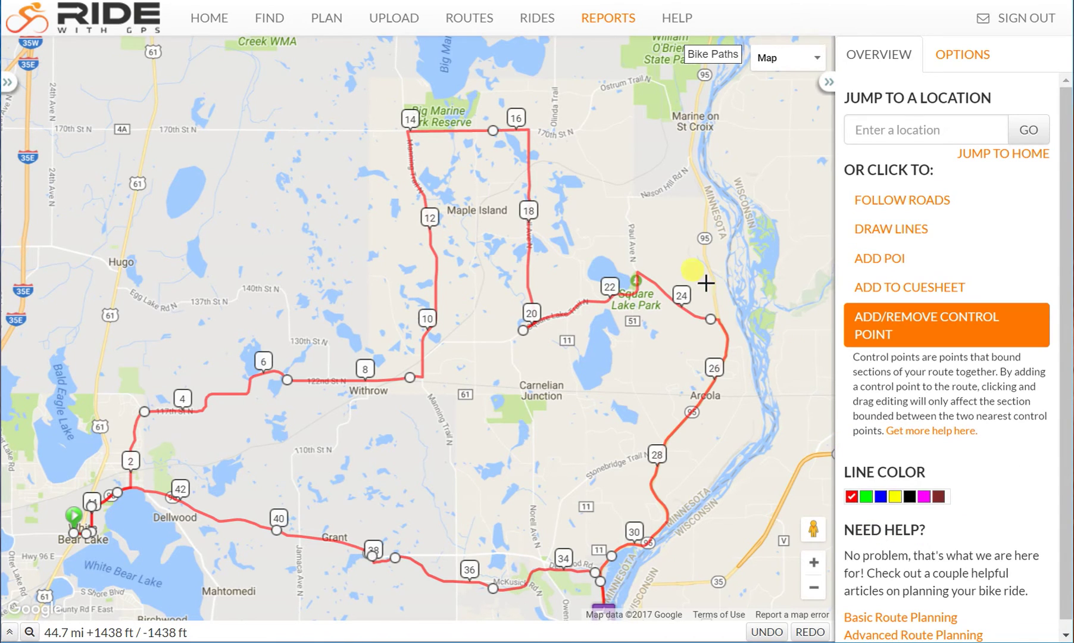
left_click(523, 330)
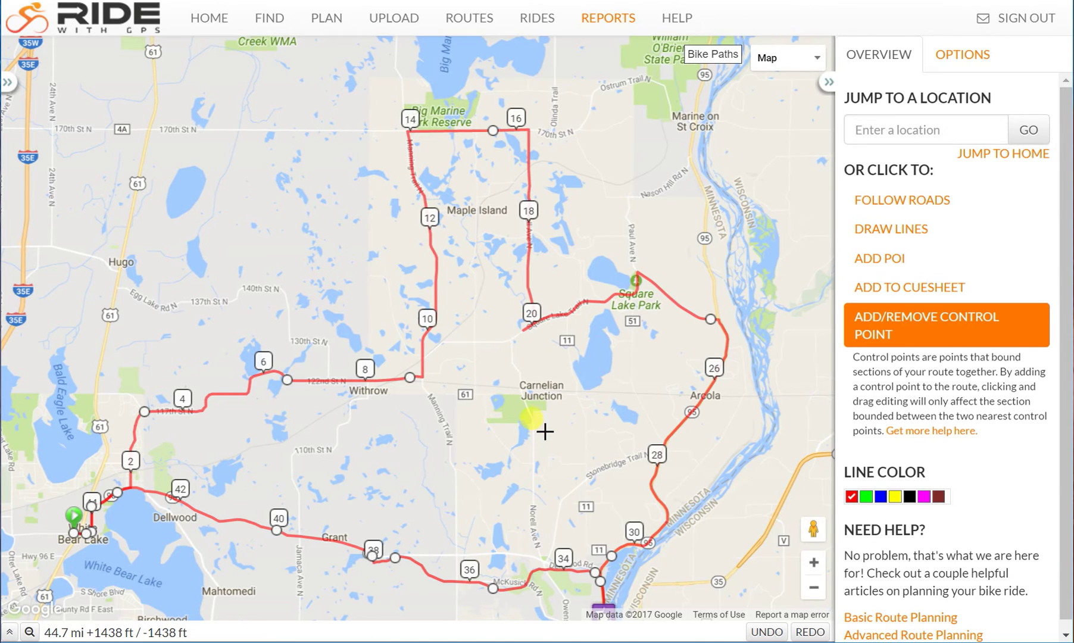
left_click(654, 283)
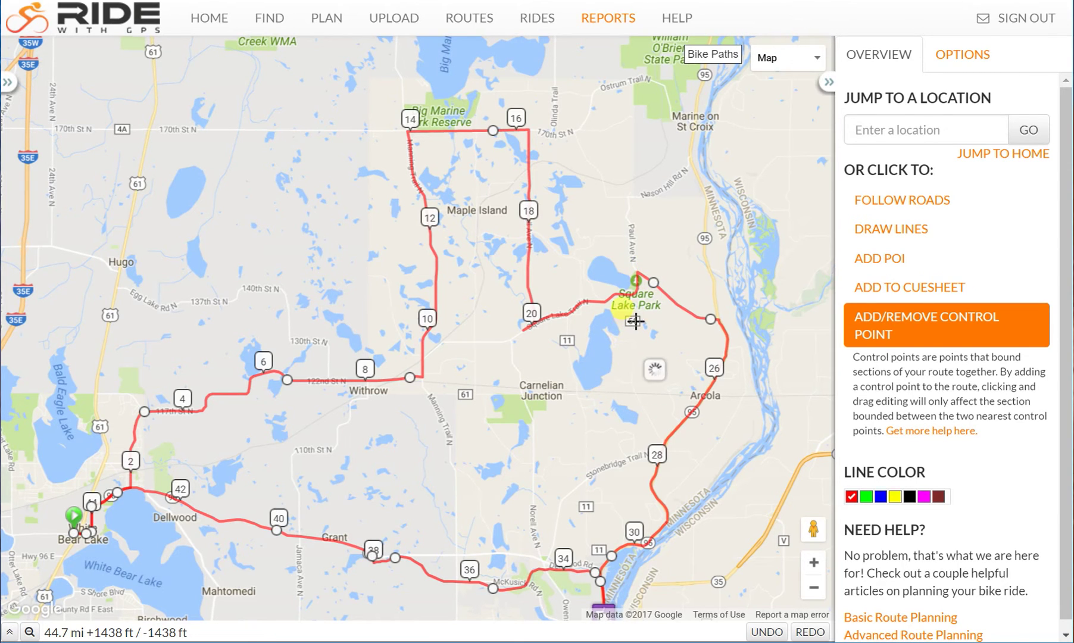
left_click_drag(653, 286, 628, 86)
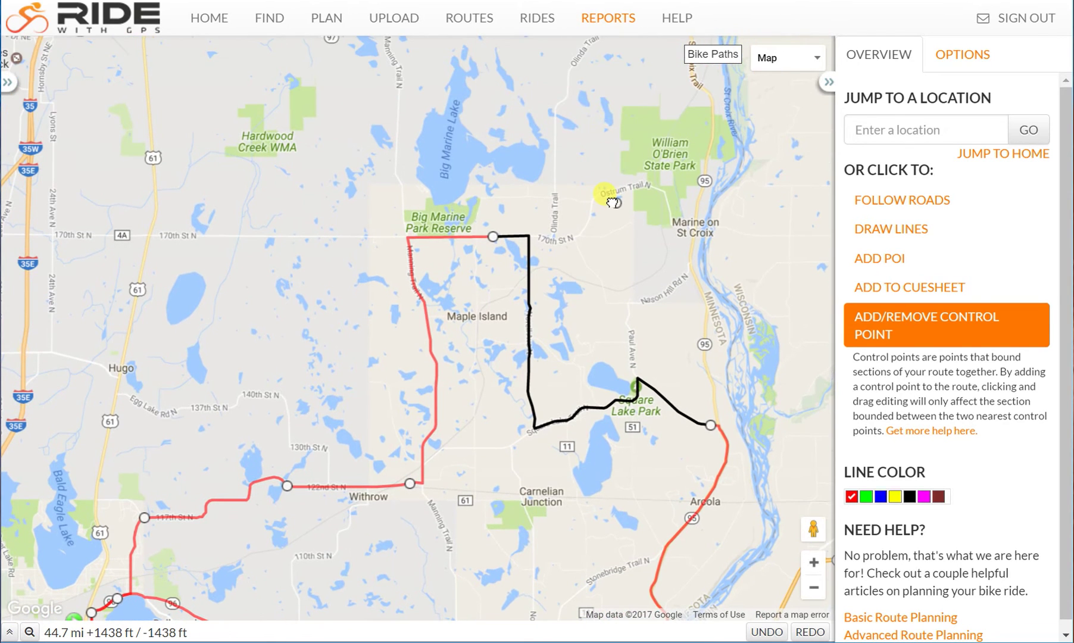
left_click_drag(615, 195, 623, 184)
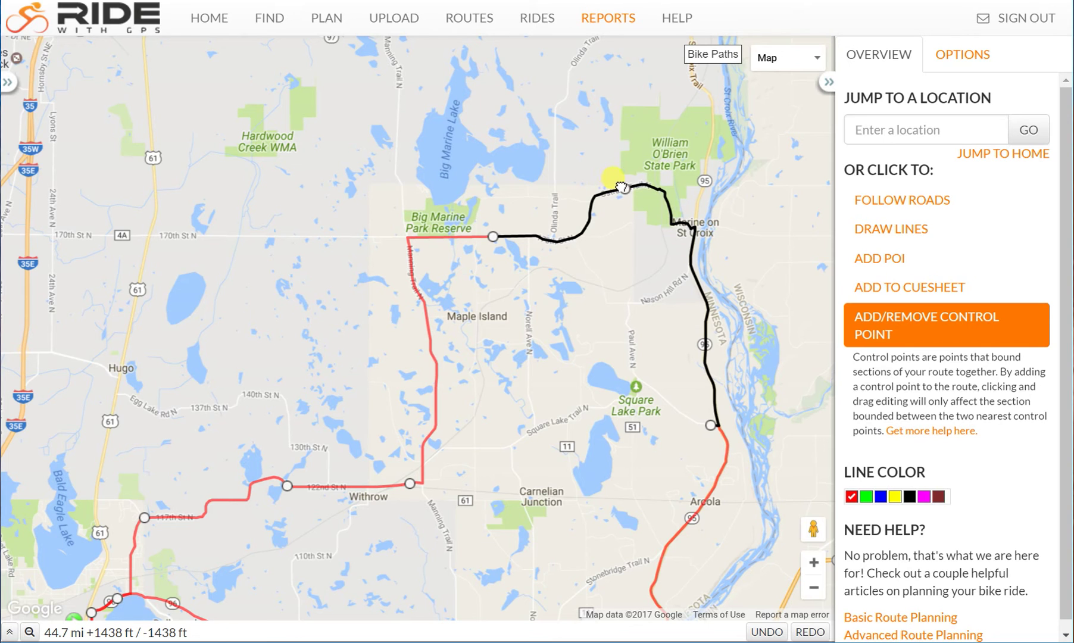
Step: Remove the control point on the eastern leg, bringing the loop to 44.4 miles
left_click_drag(569, 494, 558, 379)
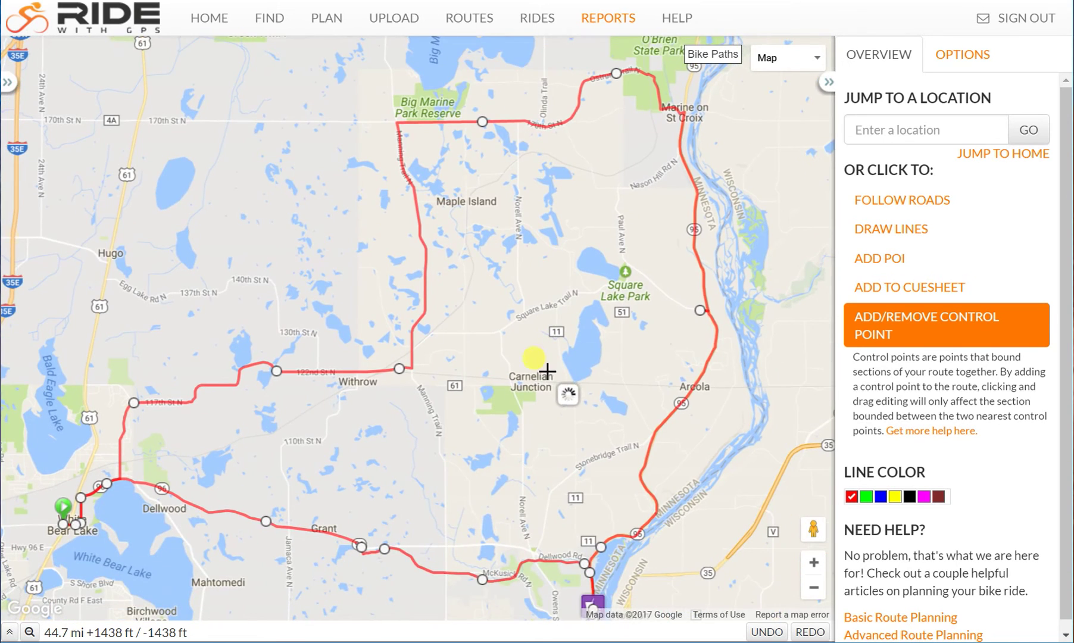
left_click(705, 314)
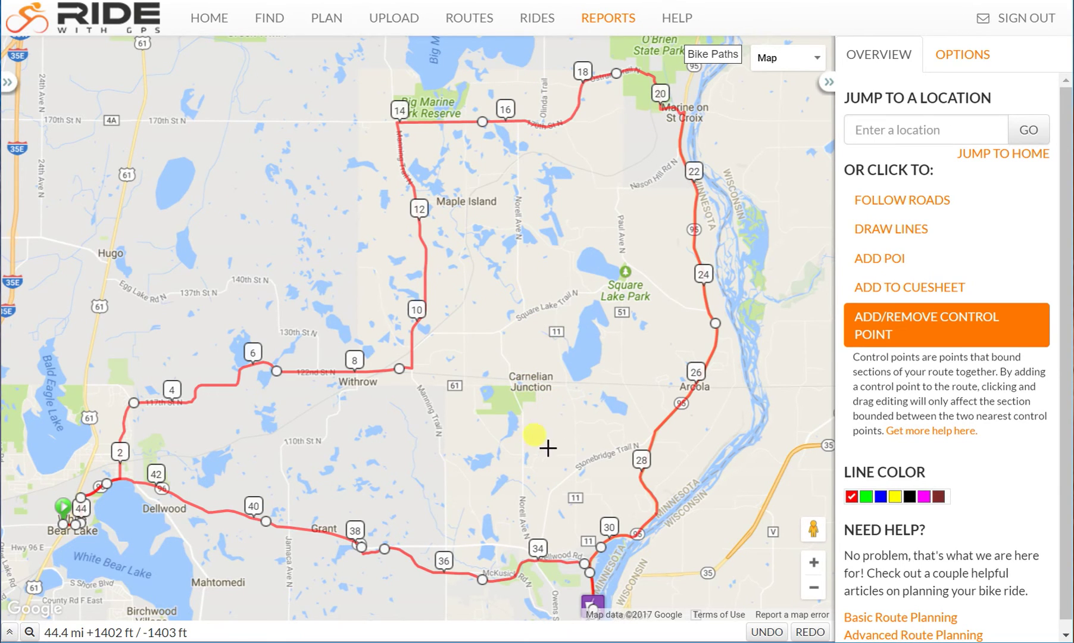
left_click_drag(602, 419, 603, 395)
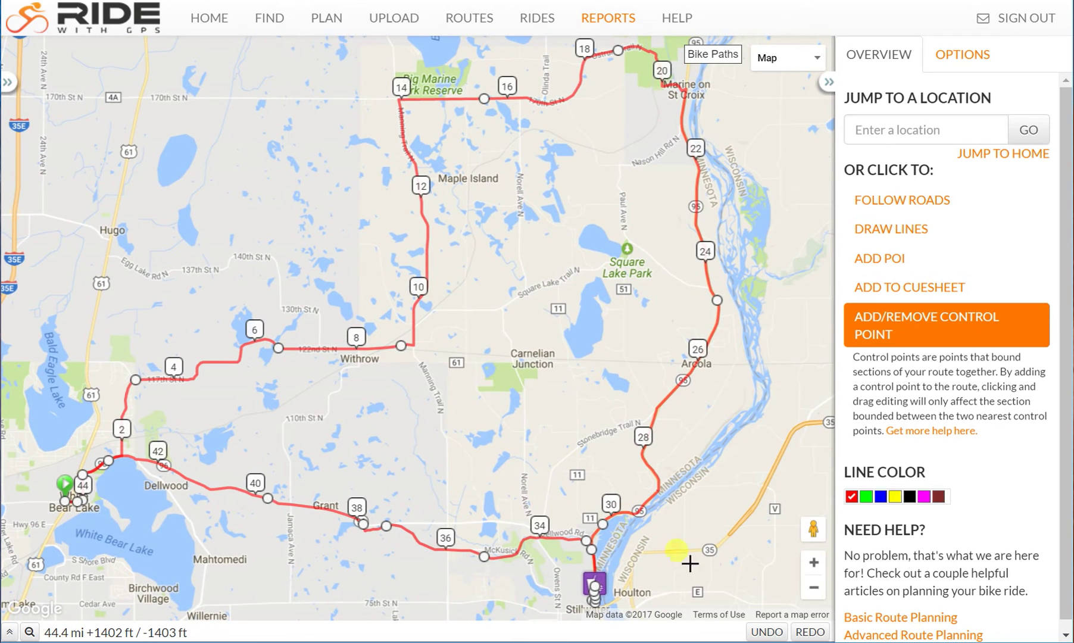
Step: Undo the last four route edits, dropping the loop past Big Marine Park Reserve
left_click(767, 631)
left_click(766, 632)
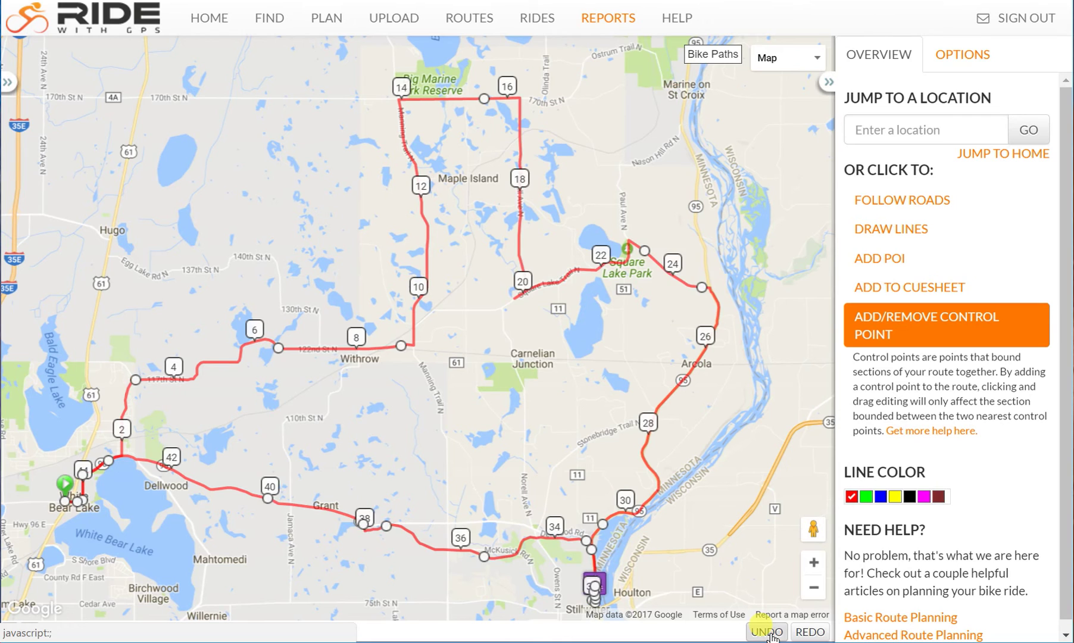
left_click(766, 632)
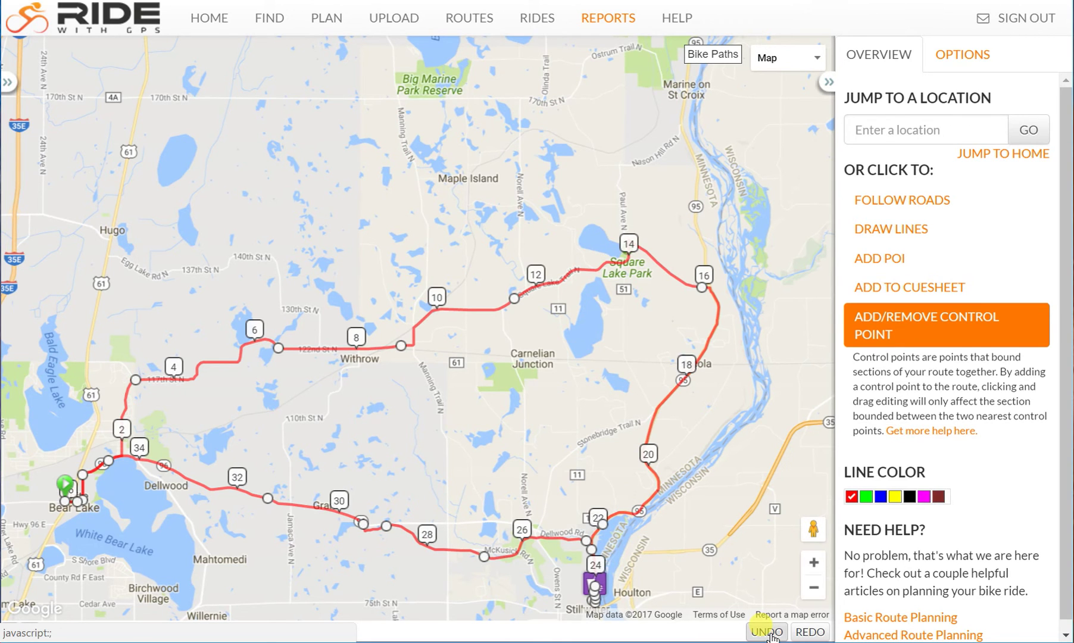
left_click(766, 631)
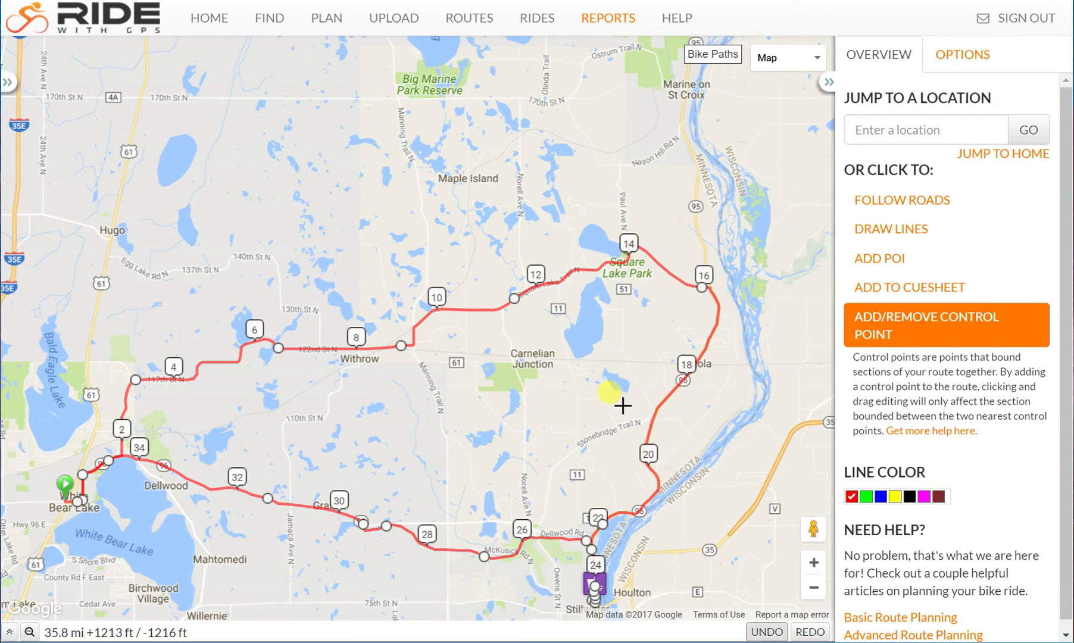
Step: Replace control point 16 with one on Paul Ave for a 33.7-mile route and show the cuesheet
left_click(702, 288)
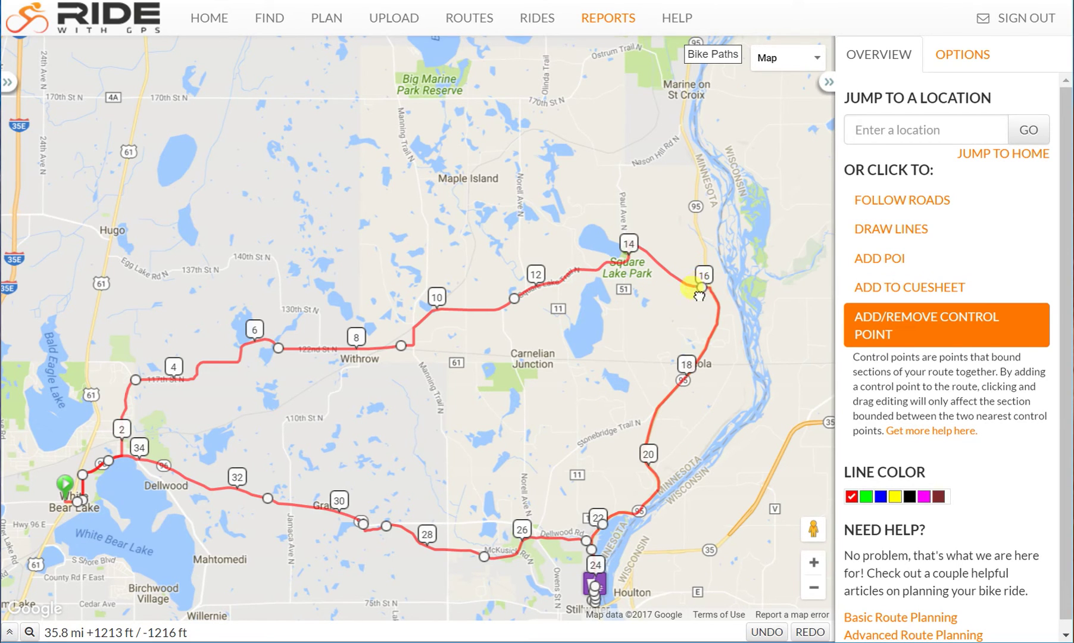
left_click(622, 338)
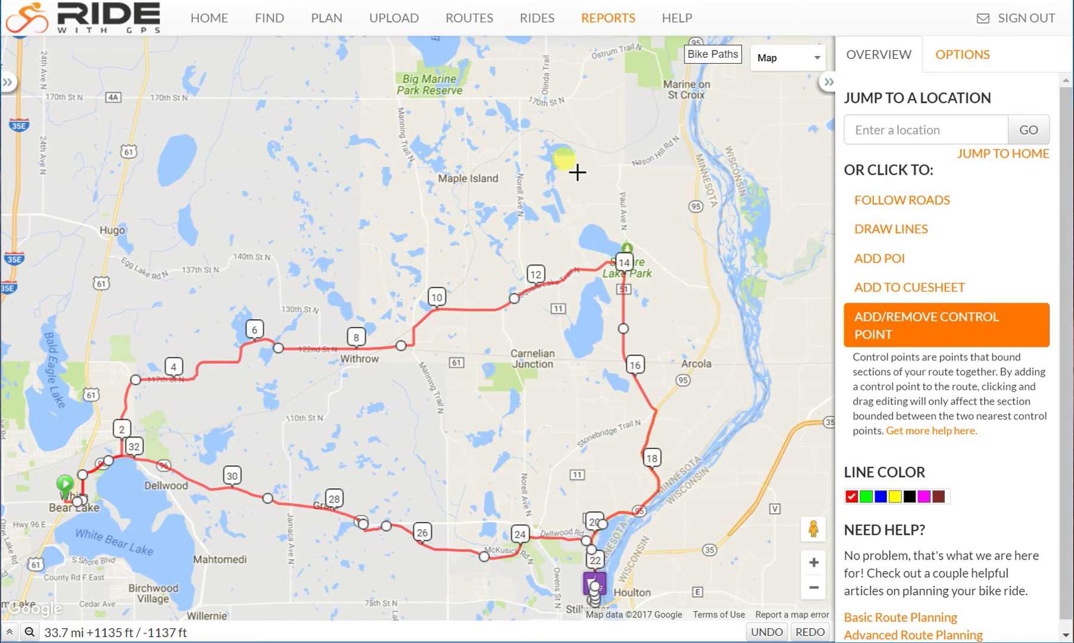
left_click(8, 82)
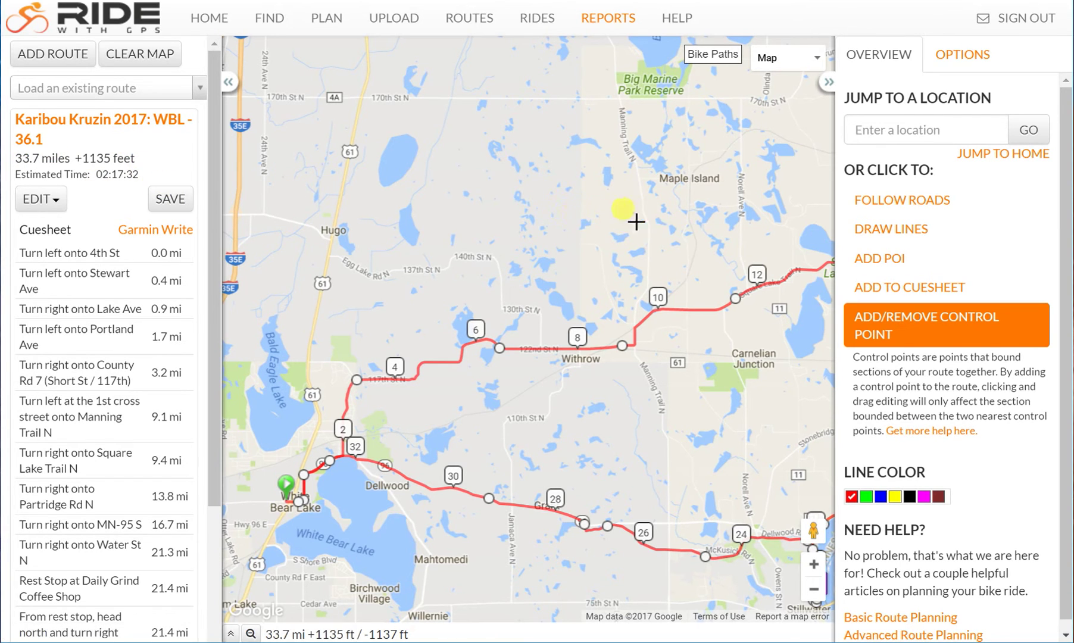
Step: Hide the route panel, reframe the map, and leave the planner for My Routes
left_click(229, 88)
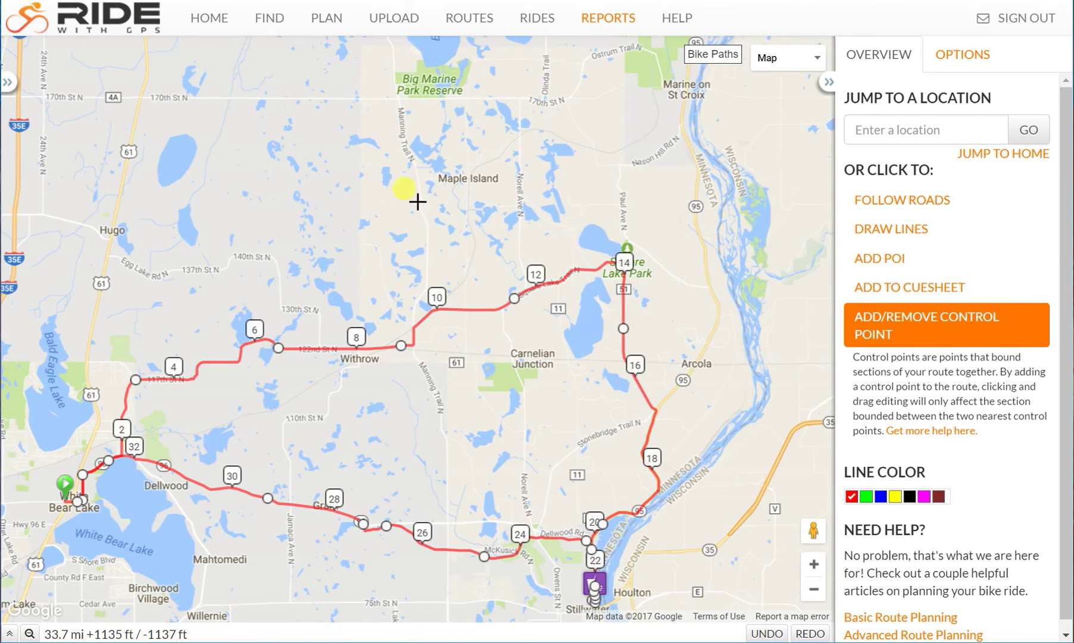
left_click_drag(461, 184, 452, 153)
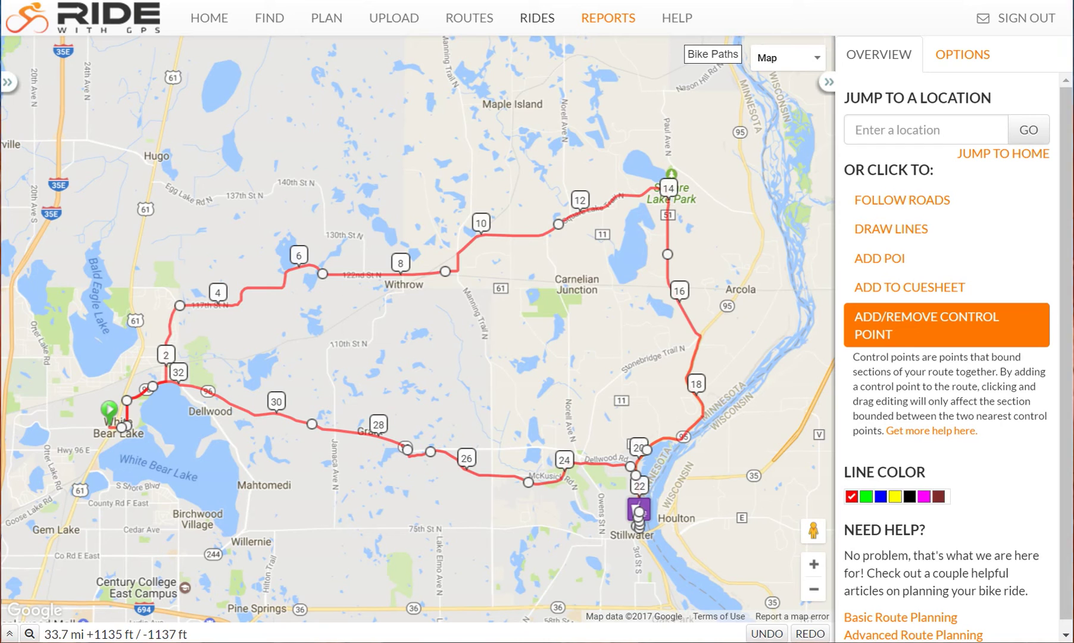
left_click(607, 306)
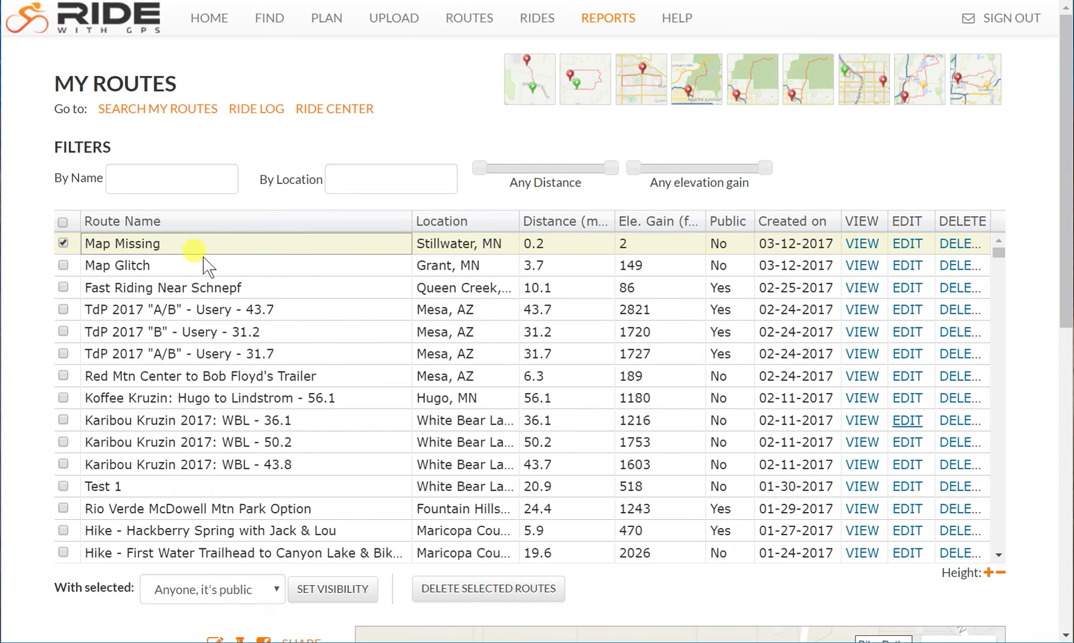
Step: Select the Map Glitch route and open its editor in a new tab
left_click(153, 265)
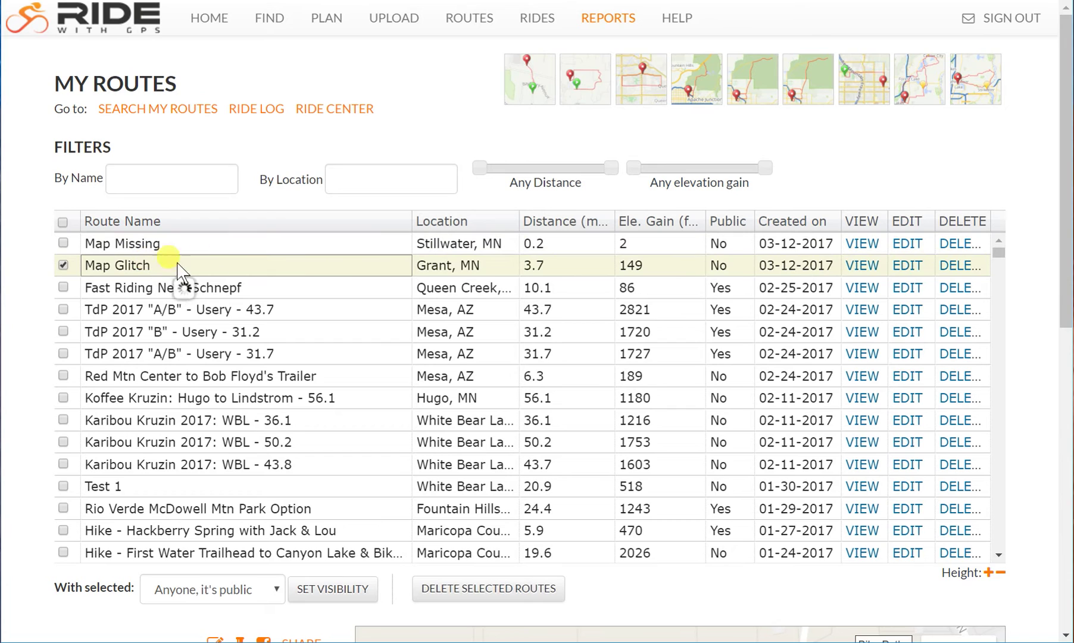
right_click(913, 269)
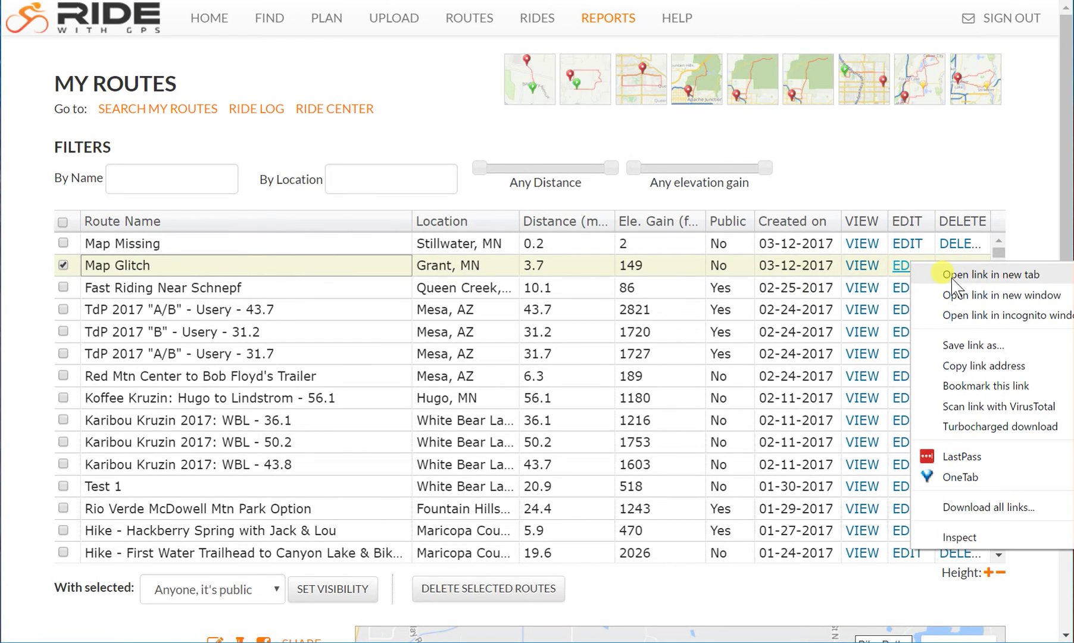
left_click(941, 274)
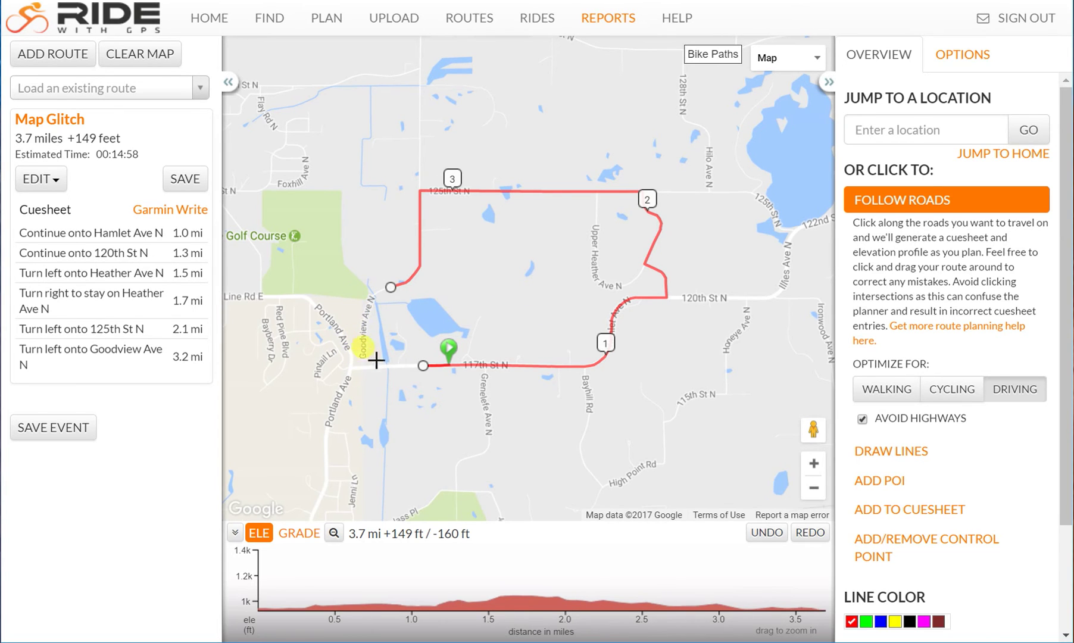
Step: Undo the route back to a 0.2-mile stretch on 117th St N and zoom in near the golf course
left_click(765, 533)
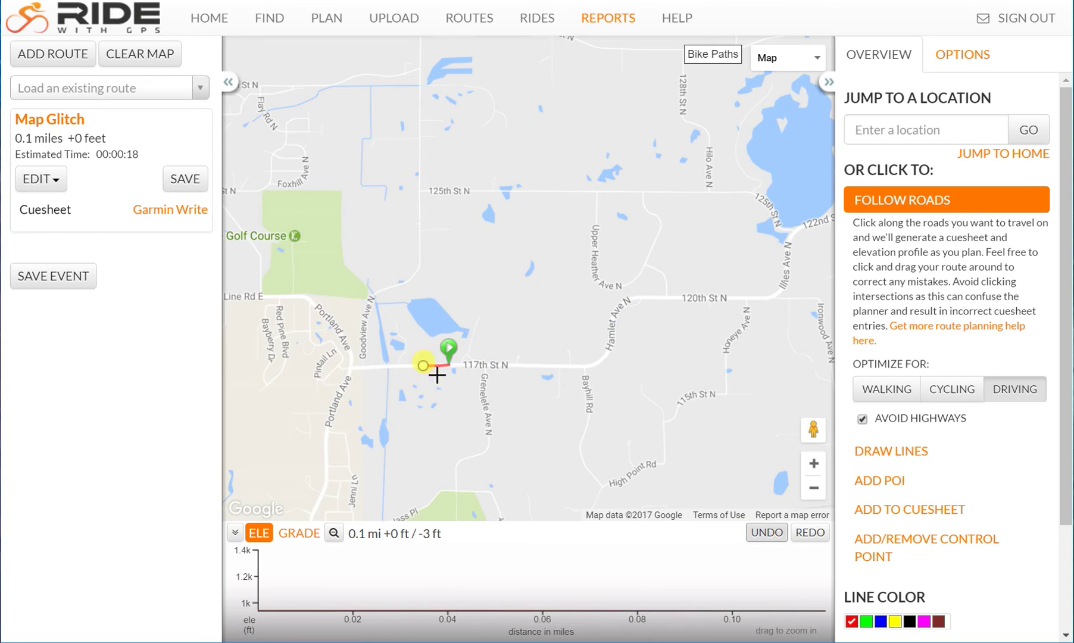
mouse_move(423, 365)
left_mouse_down()
mouse_move(378, 365)
mouse_move(409, 366)
left_mouse_up()
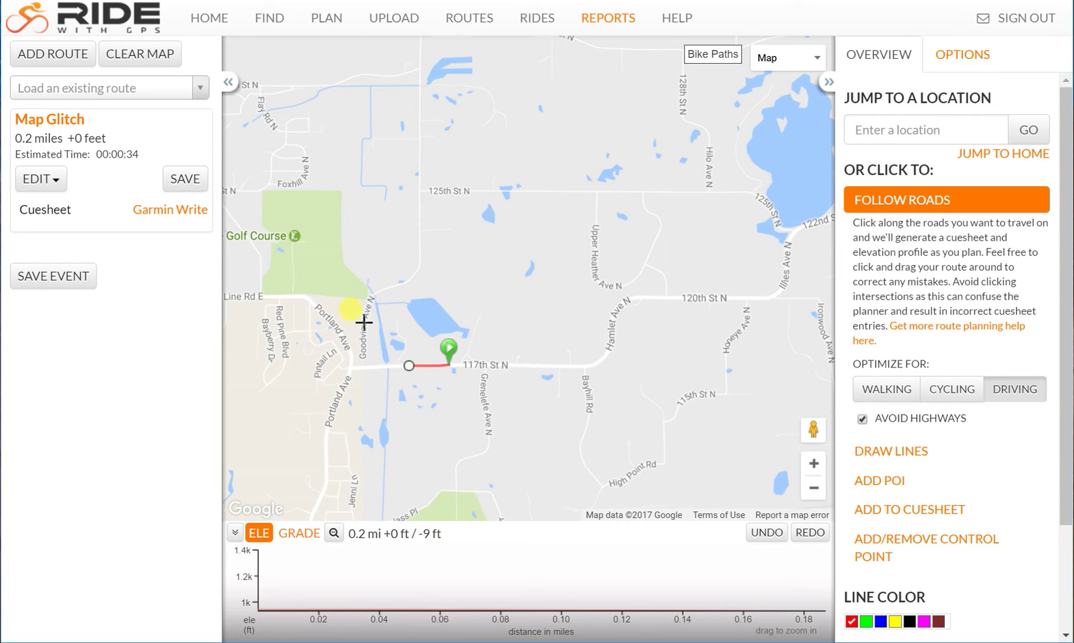
left_click_drag(363, 322, 364, 323)
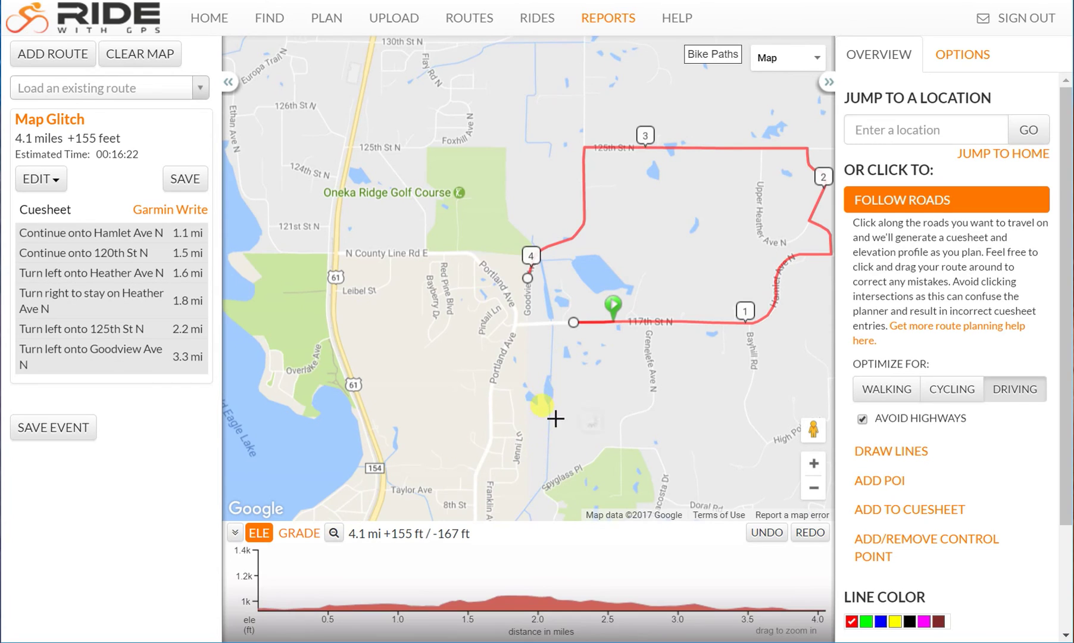
mouse_move(633, 446)
left_mouse_down()
mouse_move(506, 423)
mouse_move(488, 430)
left_mouse_up()
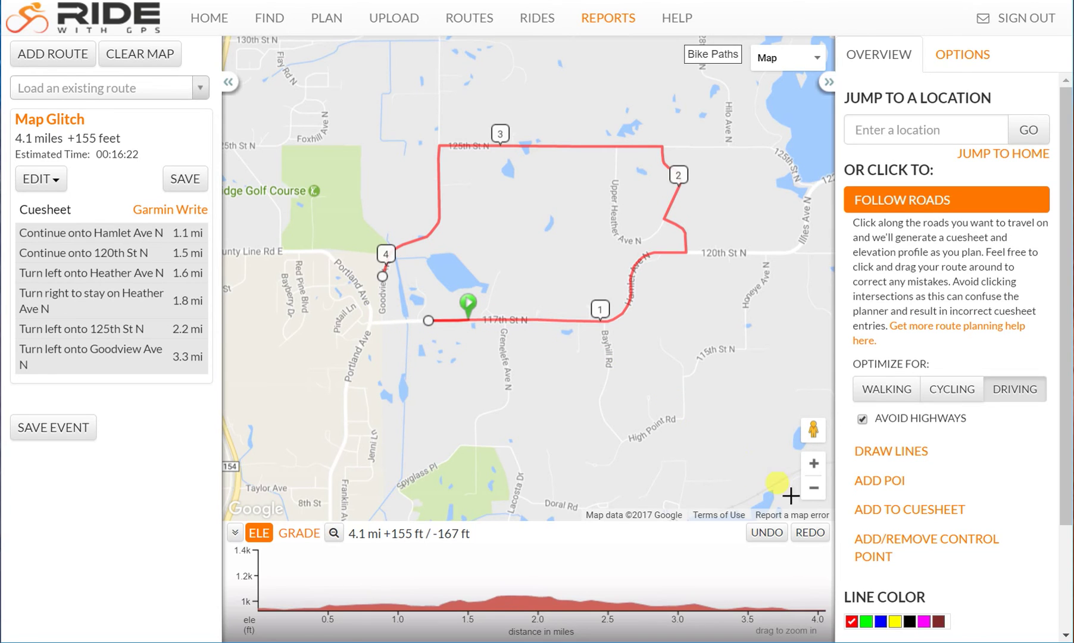
left_click(768, 533)
mouse_move(542, 371)
left_mouse_down()
mouse_move(580, 417)
mouse_move(597, 414)
left_mouse_up()
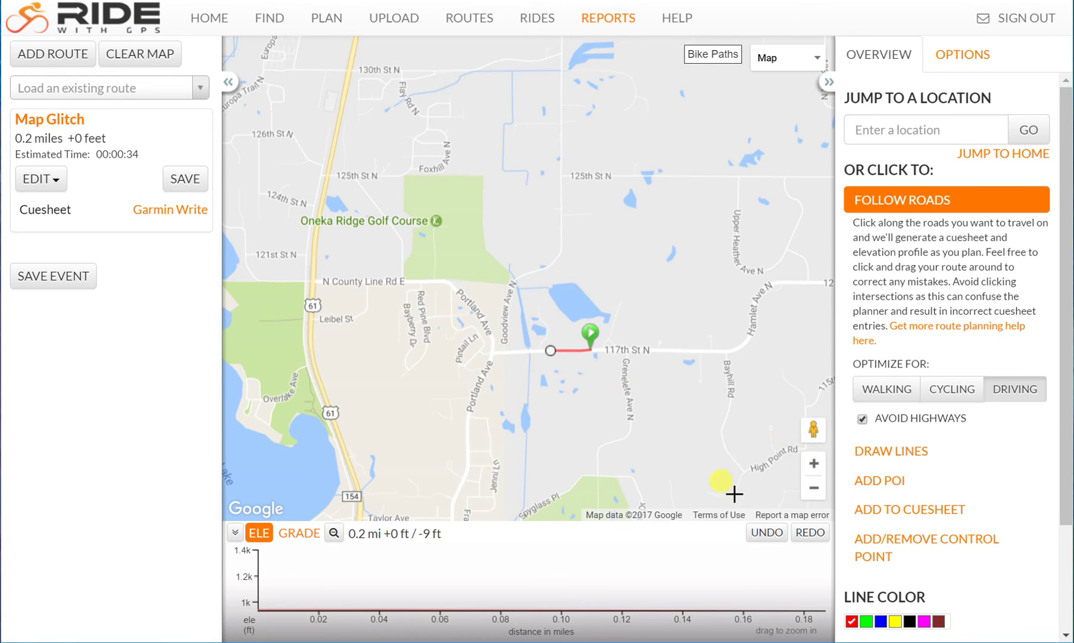
left_click(814, 465)
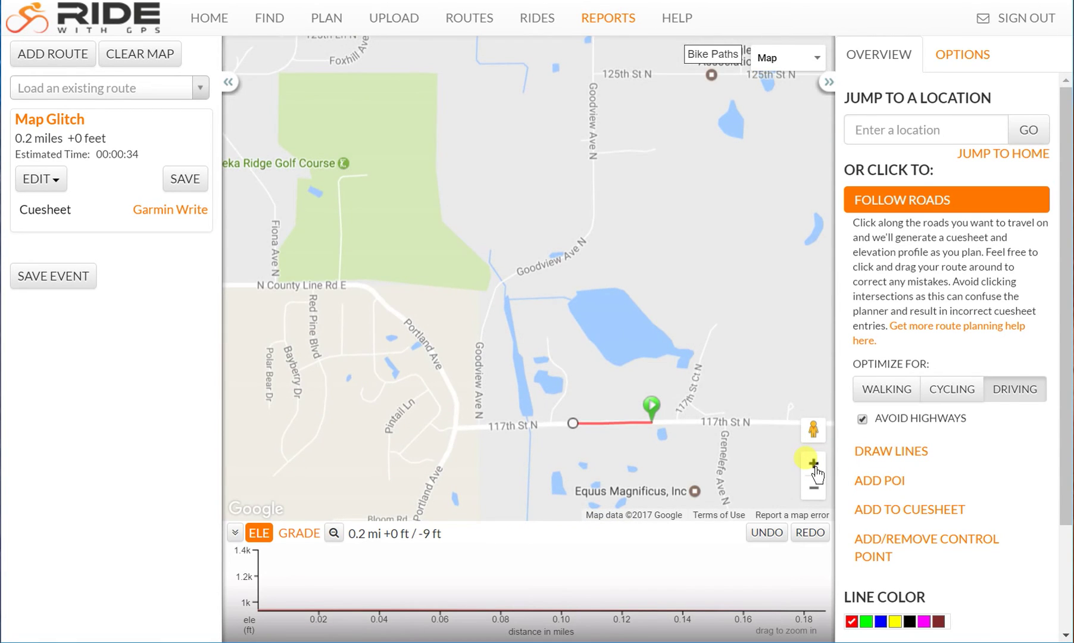
Step: Zoom in and extend the route west along 117th St N to Short St
left_click(814, 465)
left_click_drag(667, 480, 691, 228)
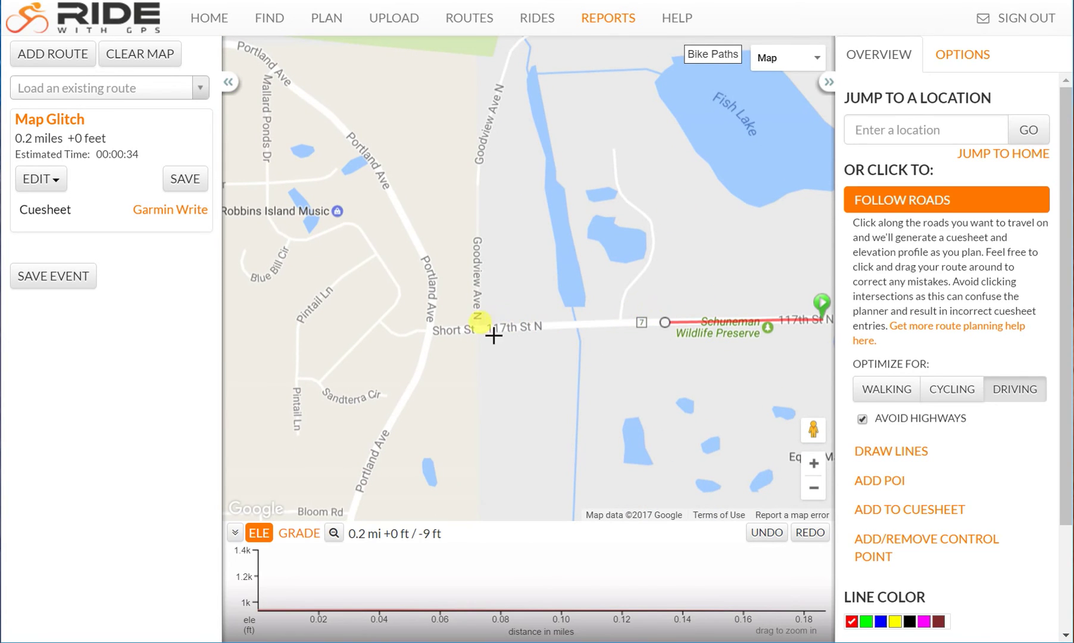
left_click(478, 329)
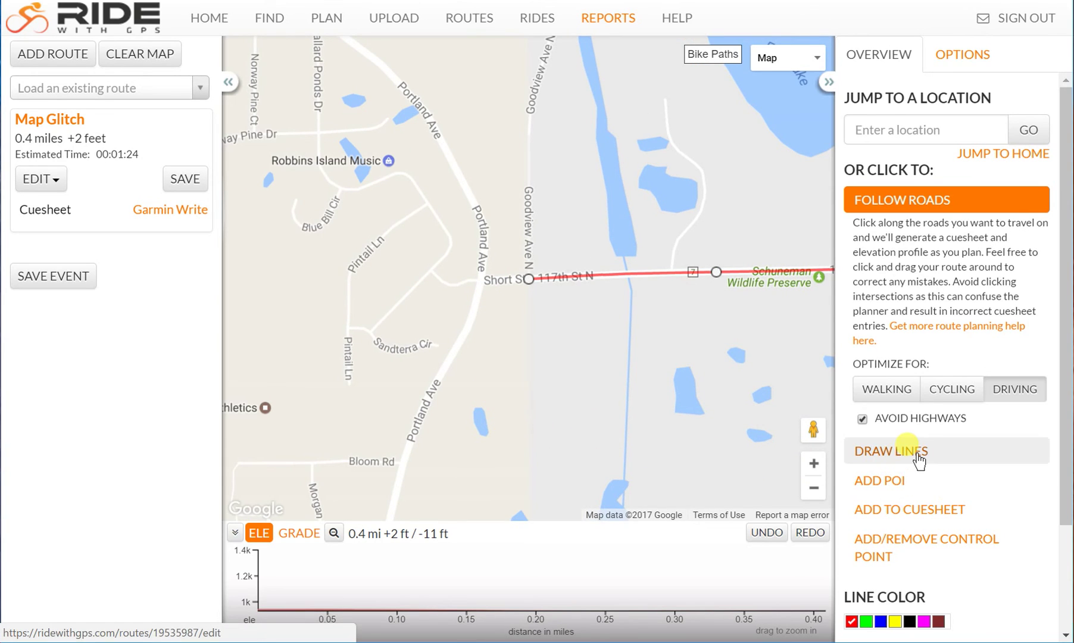
Step: Draw a straight line north up Goodview Ave N, then follow roads farther north for 1.1 miles
left_click(857, 451)
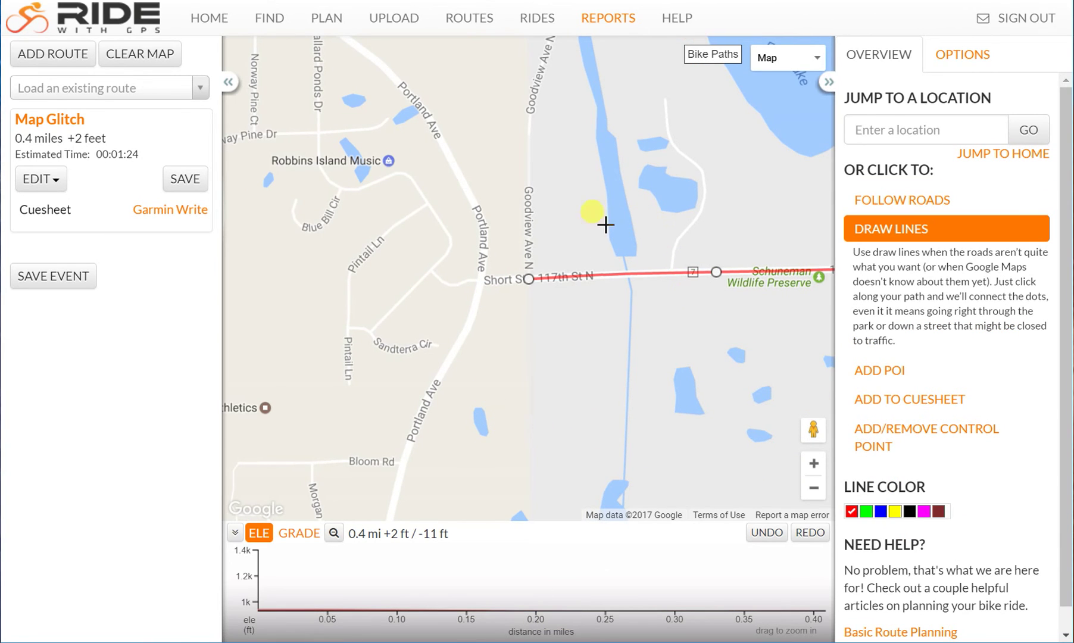
left_click(528, 172)
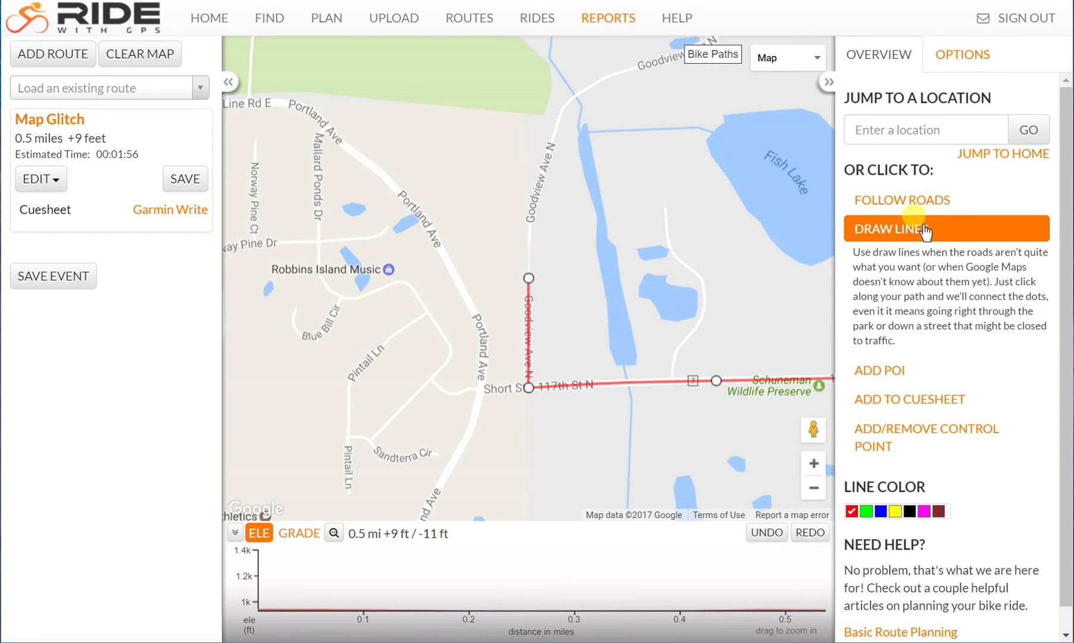
left_click(910, 200)
left_click_drag(676, 185, 587, 395)
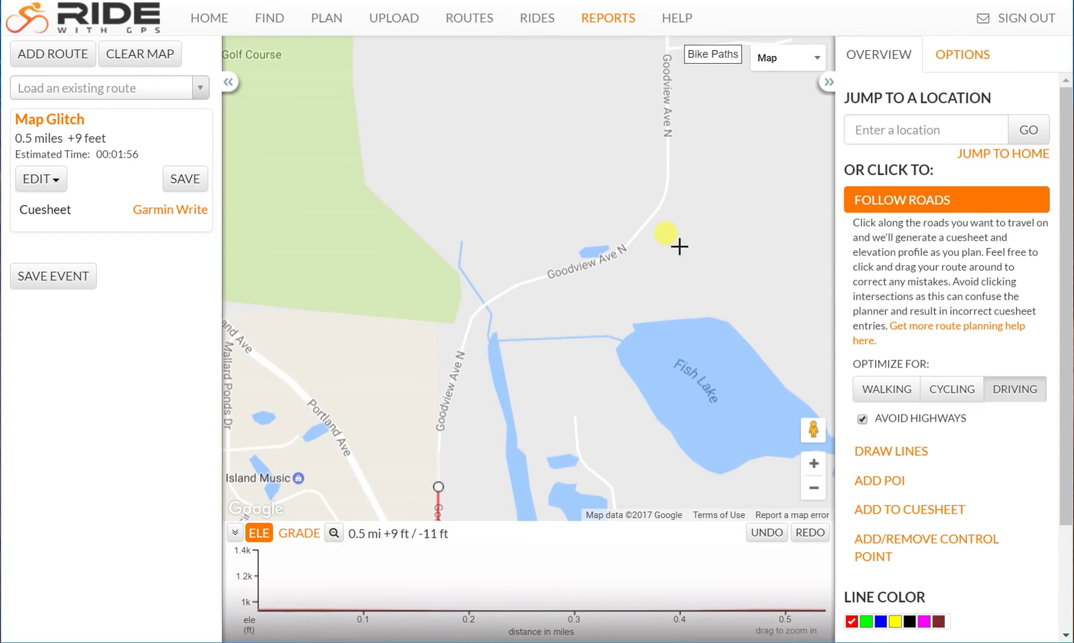
left_click(669, 169)
left_click(813, 487)
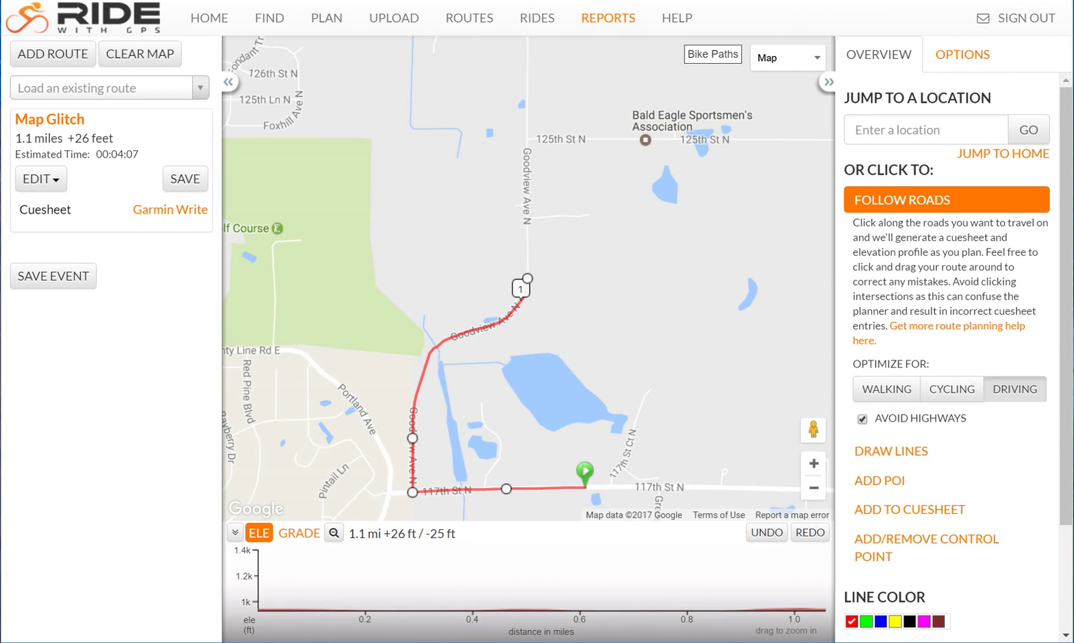
Step: Leave the planner for My Routes and open the Map Missing editor in a new tab
left_click(601, 21)
left_click(611, 302)
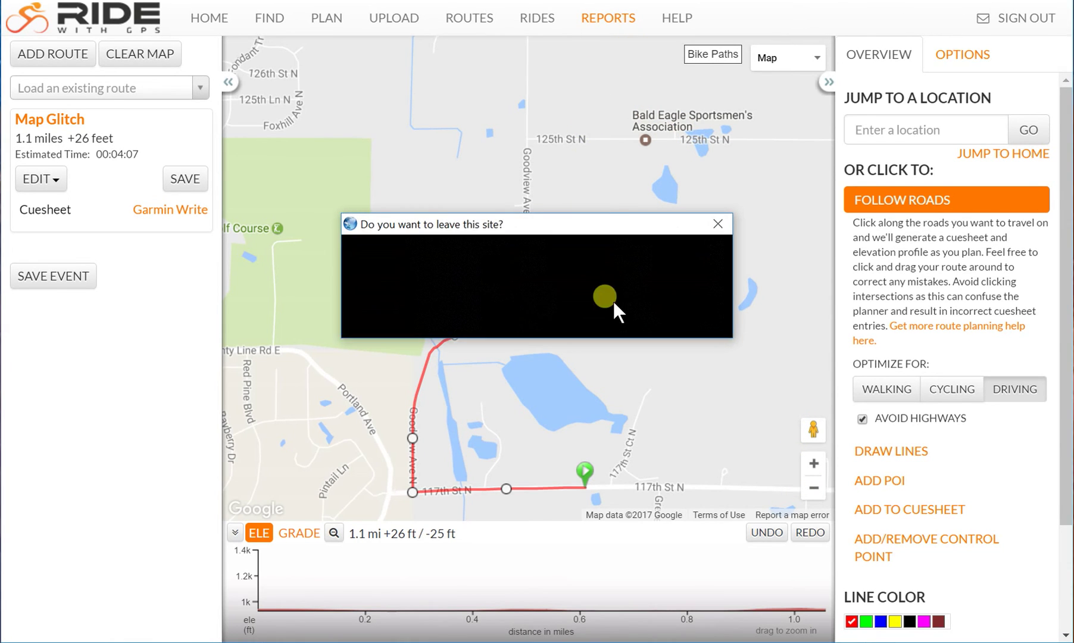
left_click(143, 243)
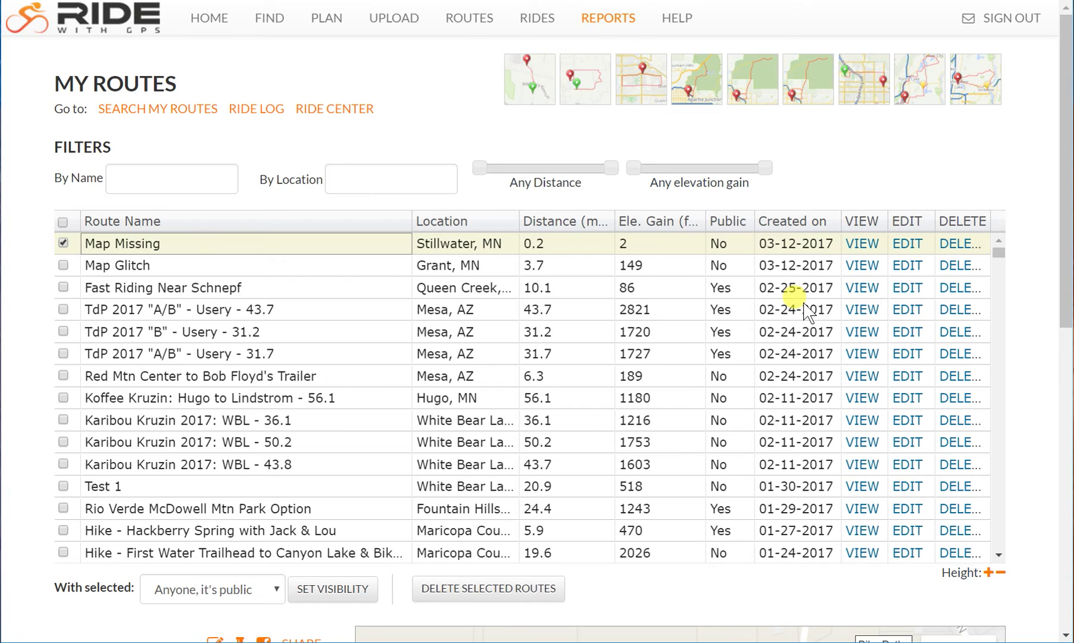
right_click(917, 250)
left_click(952, 256)
key("ctrl+Tab")
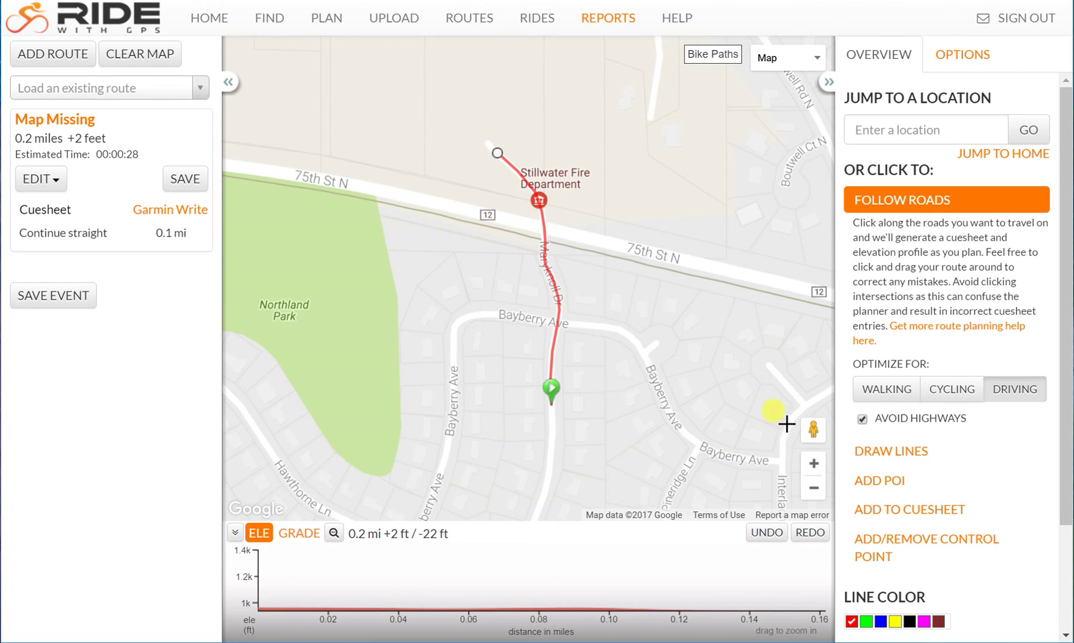
Step: Collapse the route details panel and elevation profile, and pan to show beyond the route's end
left_click(228, 81)
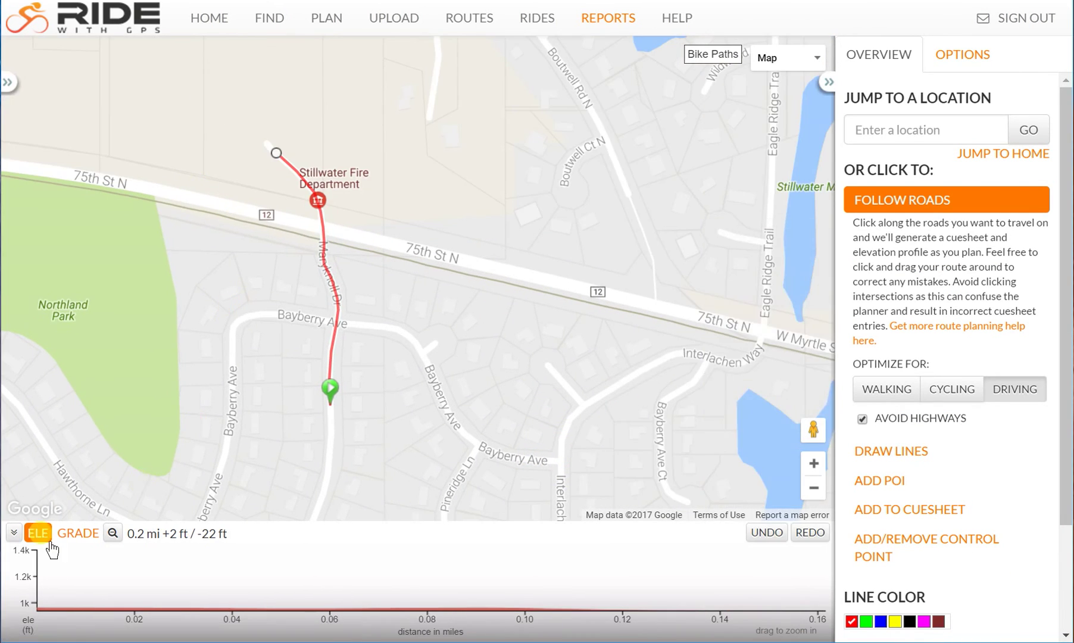
left_click(13, 532)
left_click_drag(106, 361, 285, 503)
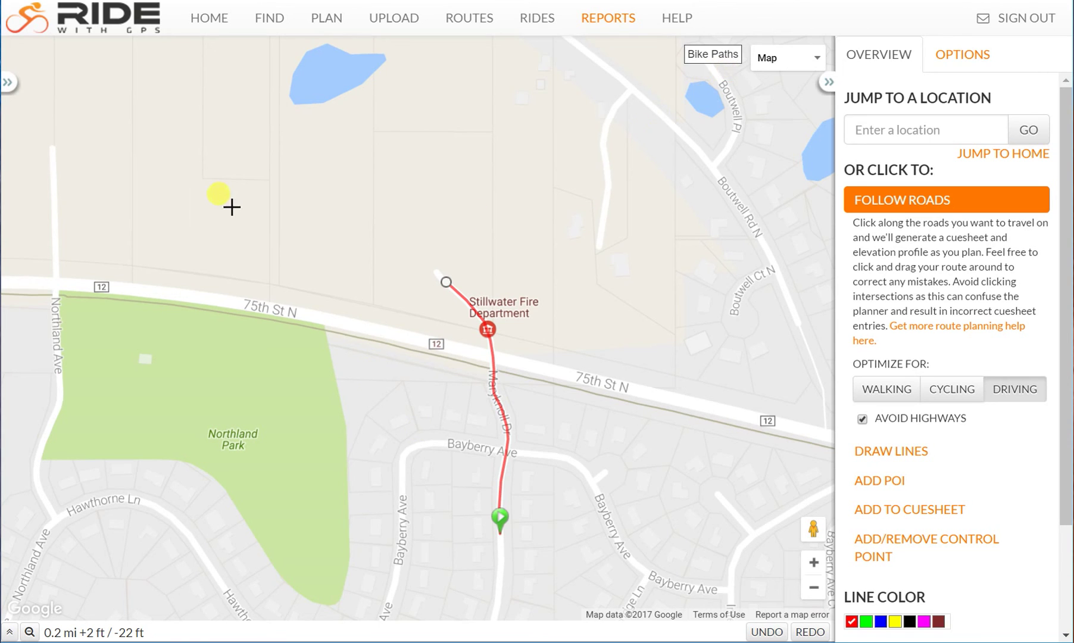
Step: Switch the map to unlabeled Satellite imagery, comparing it against the street Map view
left_click(775, 59)
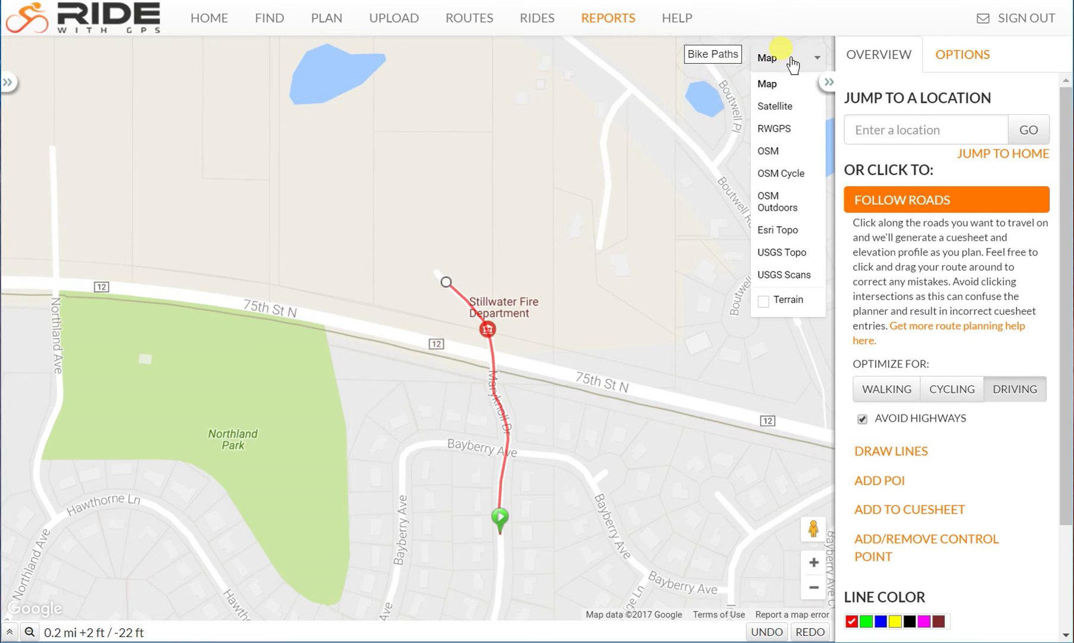
left_click(775, 107)
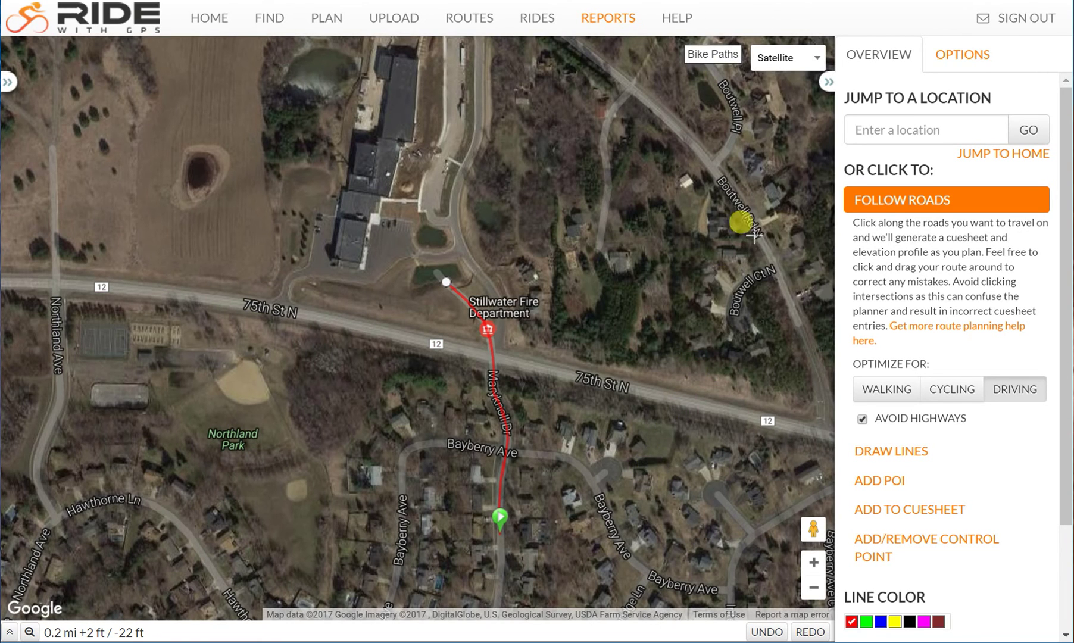
left_click(777, 56)
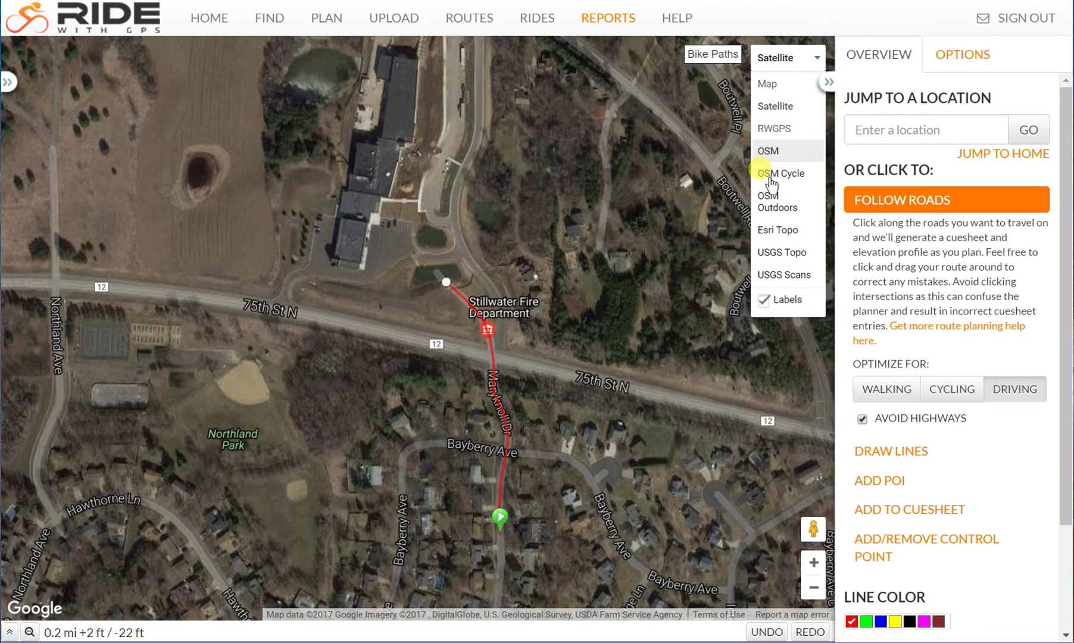
left_click(772, 301)
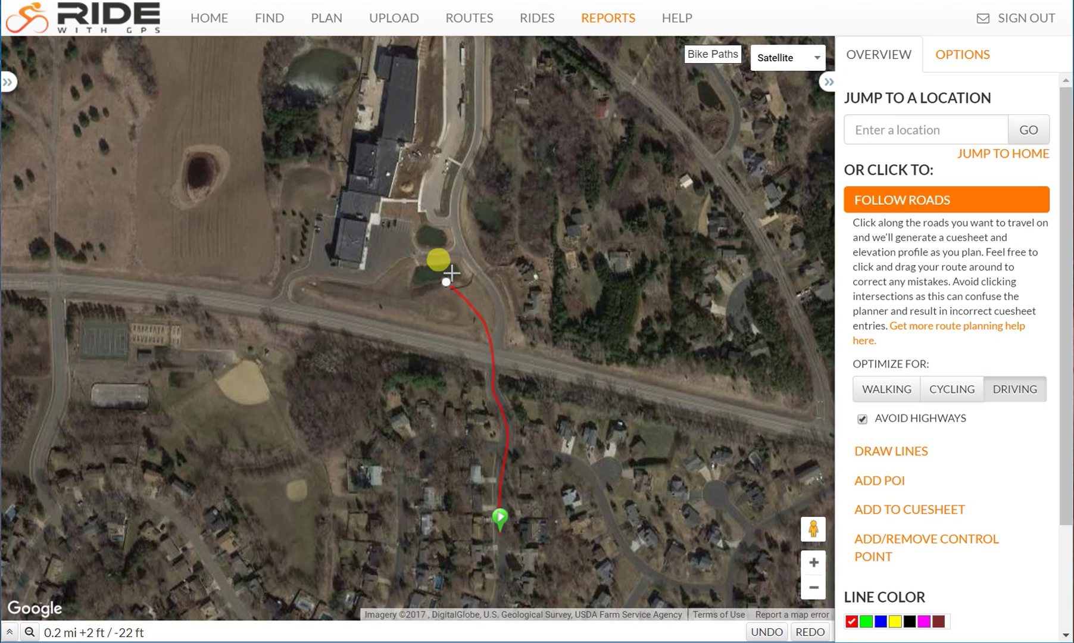
left_click(772, 57)
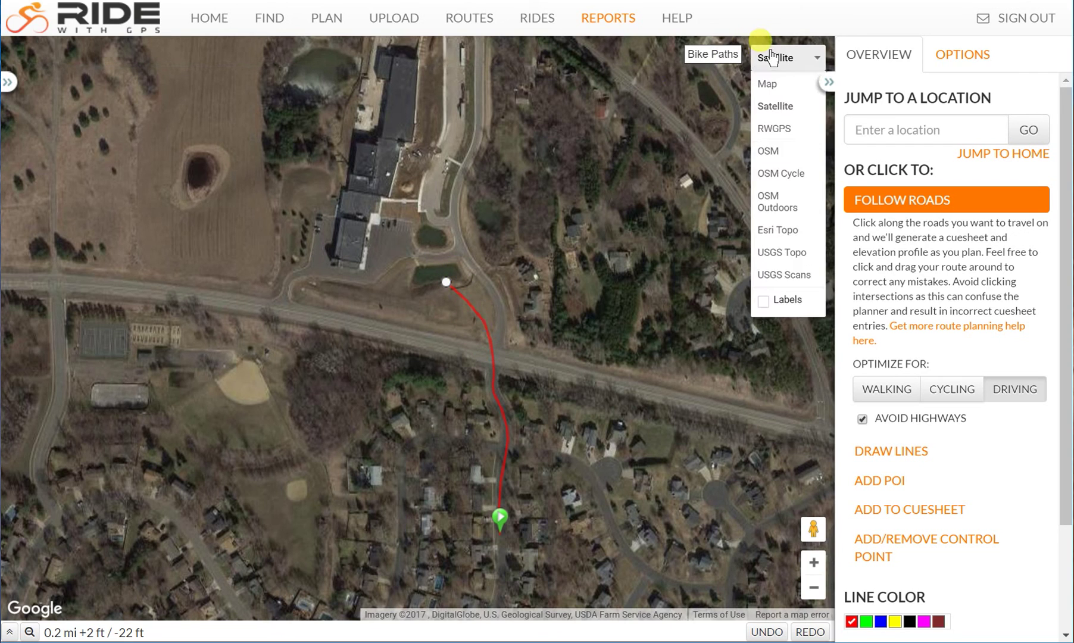
left_click(768, 87)
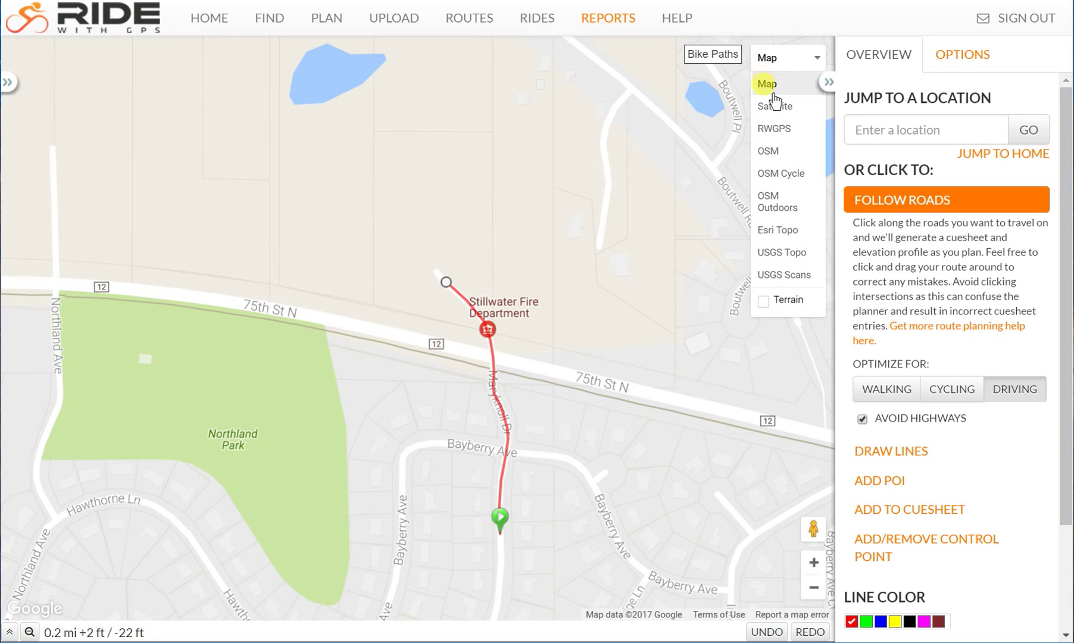
left_click(774, 107)
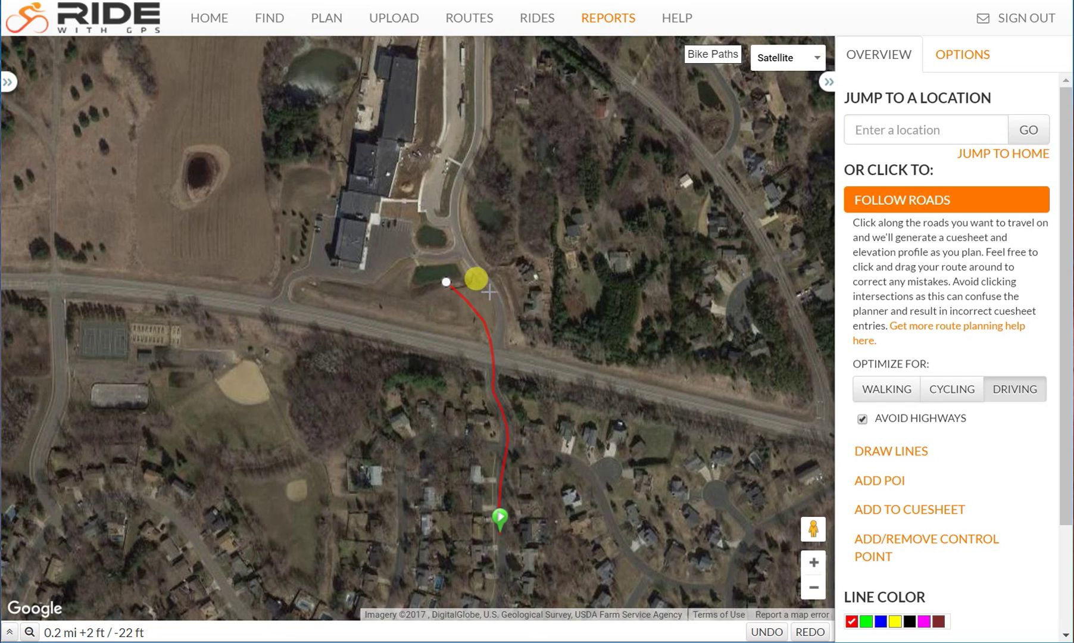
Step: On the street map, drag the route's end point back onto 75th St N, trimming it to 0.1 mi
left_click_drag(543, 213, 545, 365)
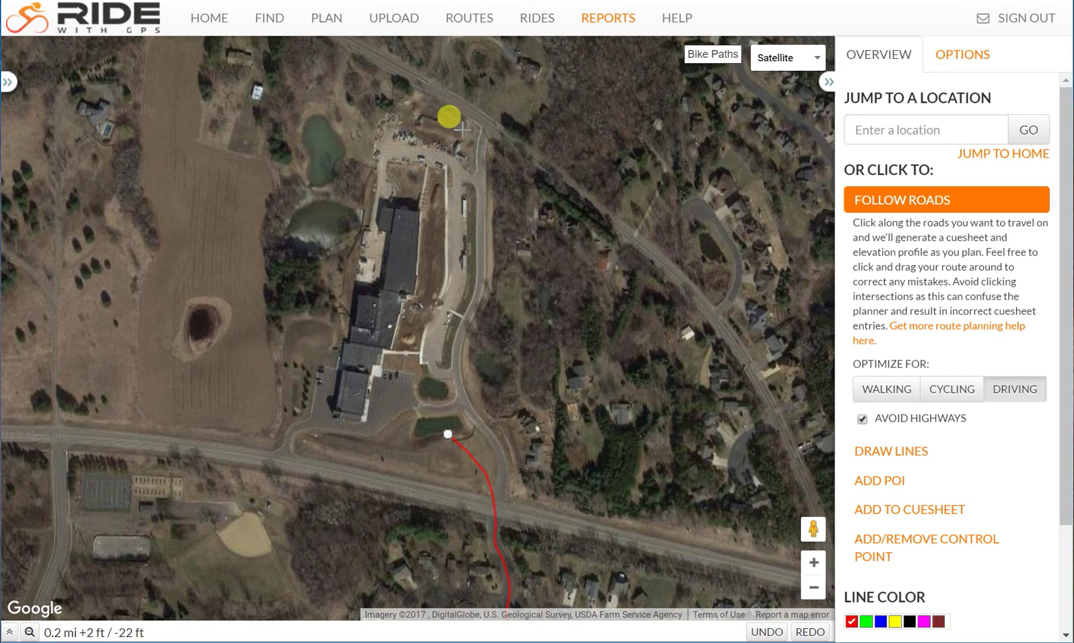
mouse_move(623, 453)
left_mouse_down()
mouse_move(611, 420)
mouse_move(582, 436)
mouse_move(570, 392)
mouse_move(549, 461)
left_mouse_up()
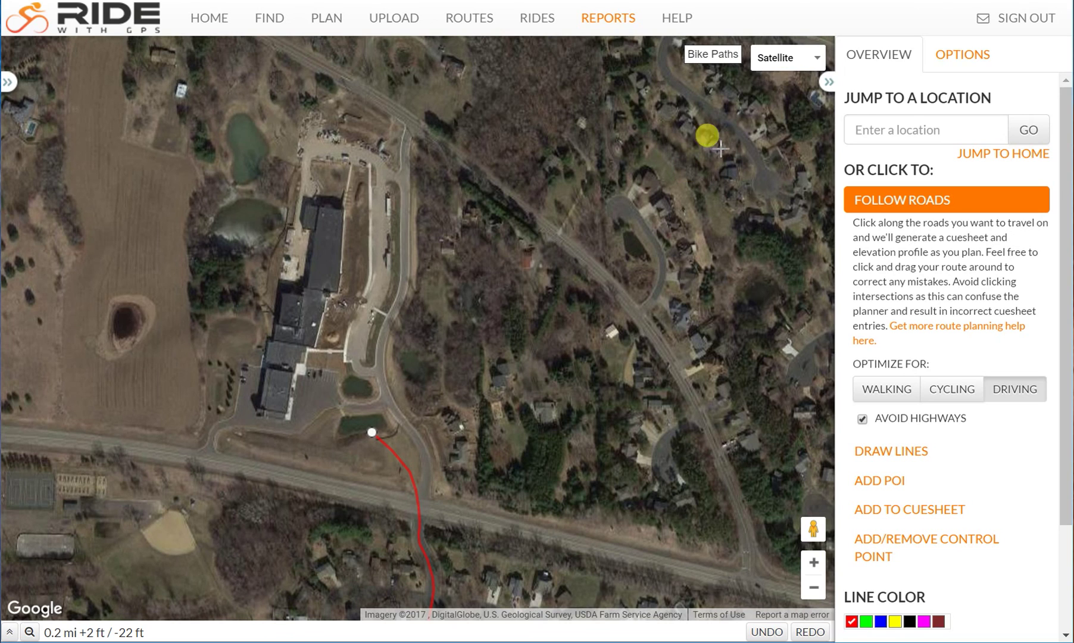
left_click(787, 67)
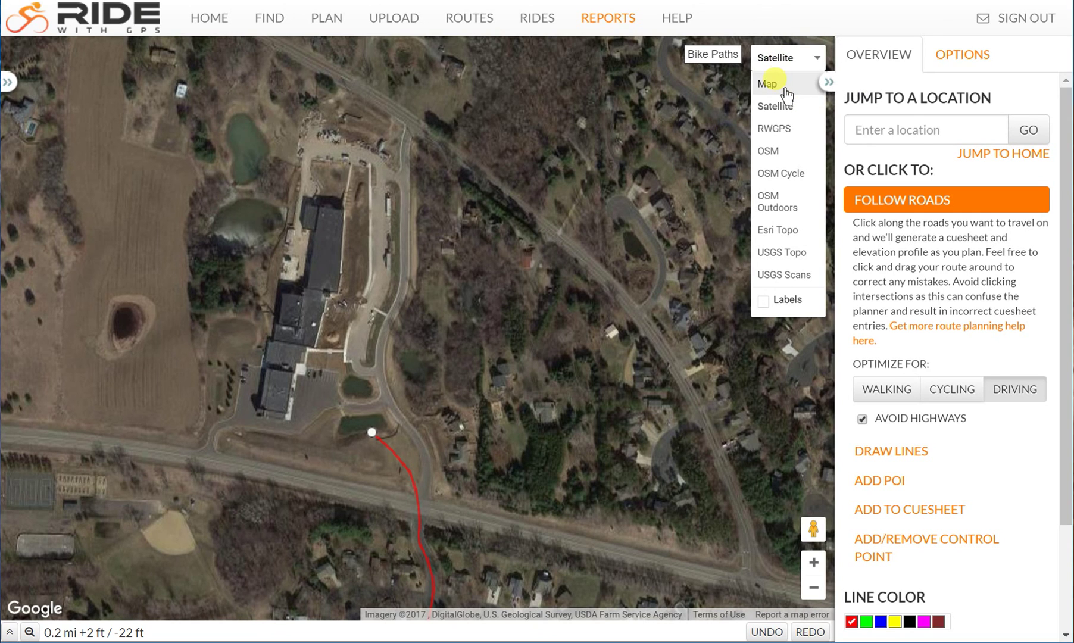
left_click(786, 94)
left_click_drag(643, 405, 655, 264)
left_click_drag(388, 281, 433, 357)
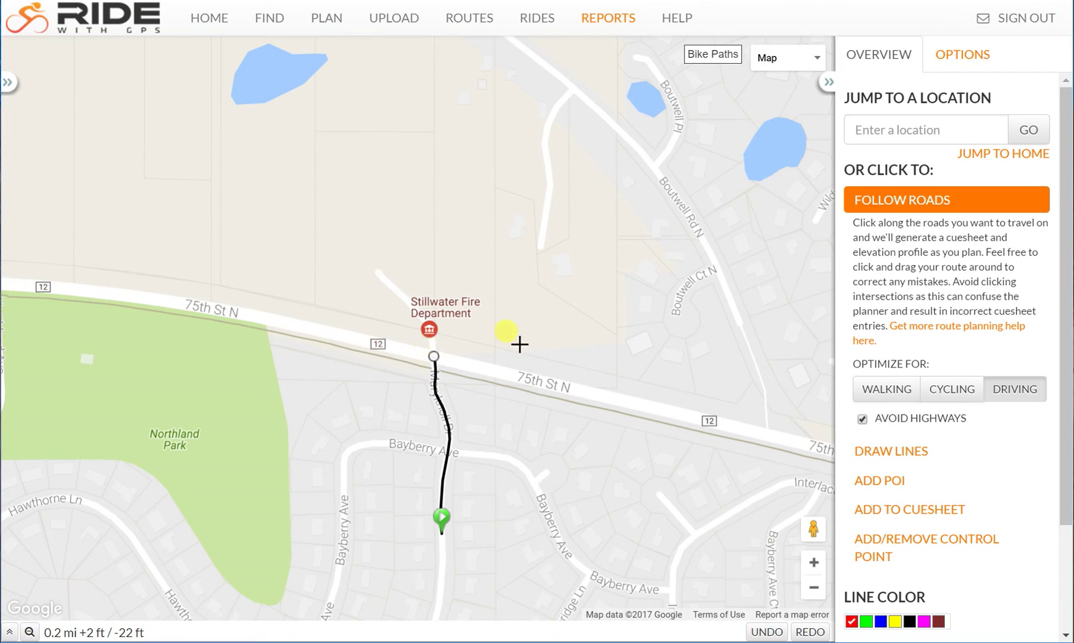
Step: Return to satellite imagery with Draw Lines mode active
left_click(775, 66)
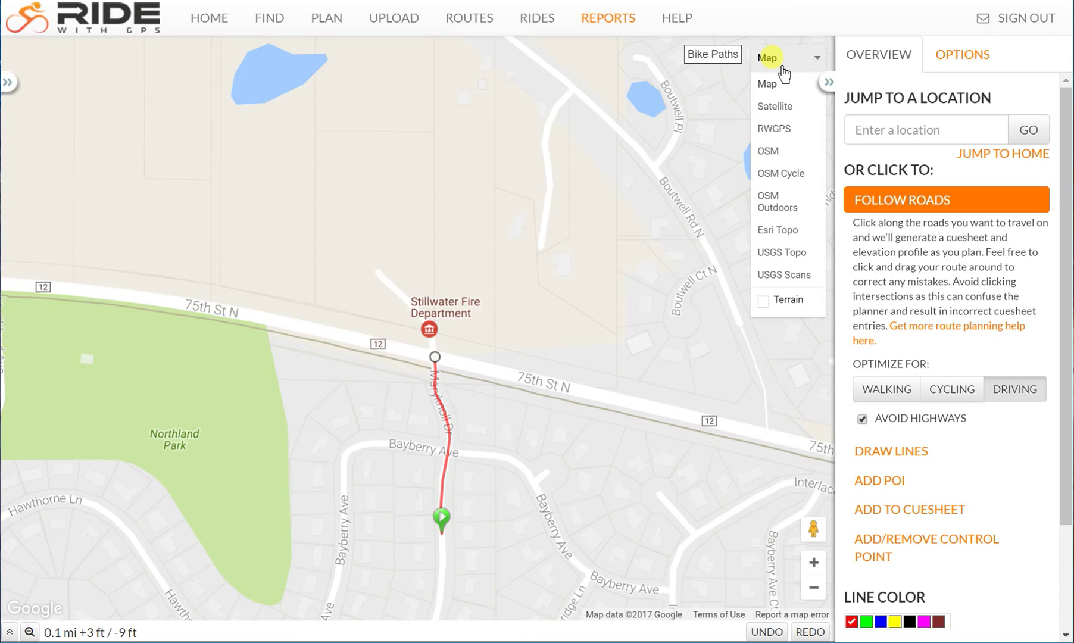
left_click(773, 105)
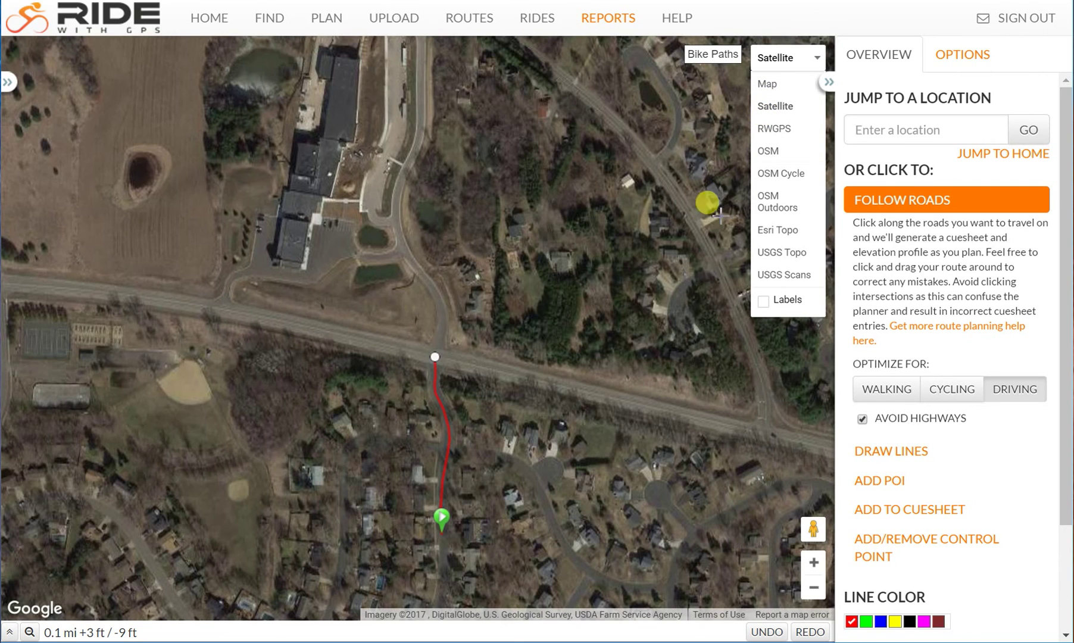
left_click(870, 450)
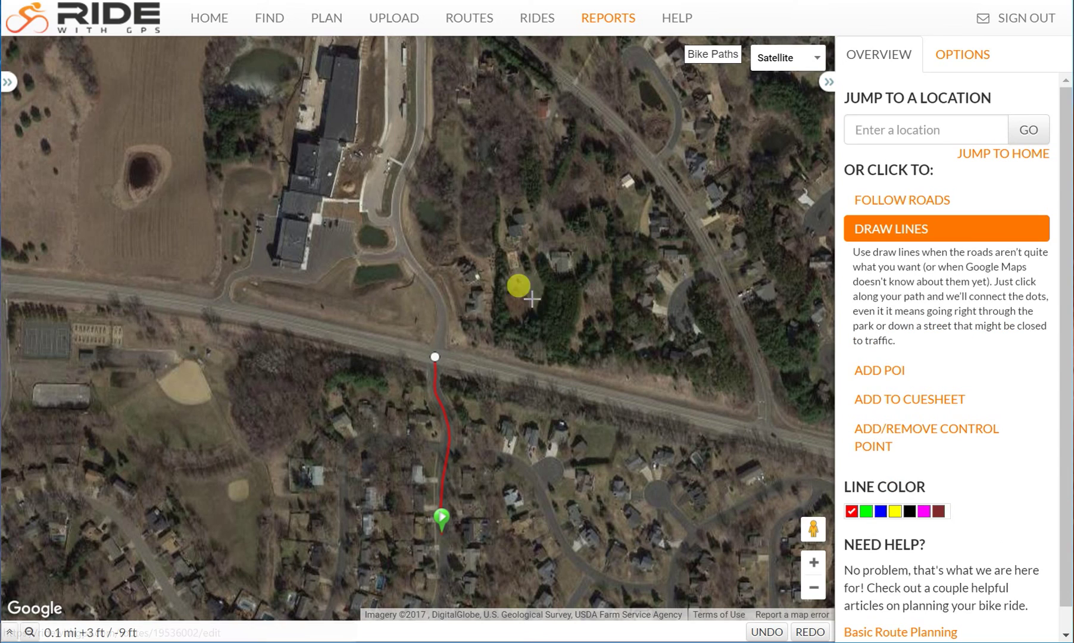
Step: Draw seven straight-line points from the driveway entrance north to the road, making the route 0.3 mi
left_click(441, 308)
left_click(396, 289)
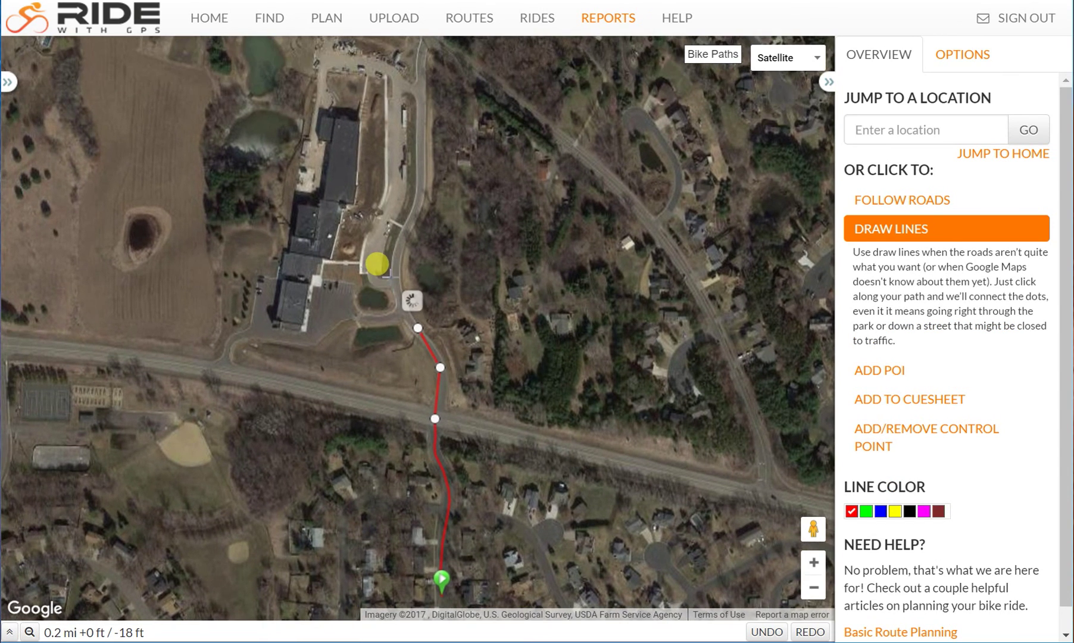
left_click(397, 281)
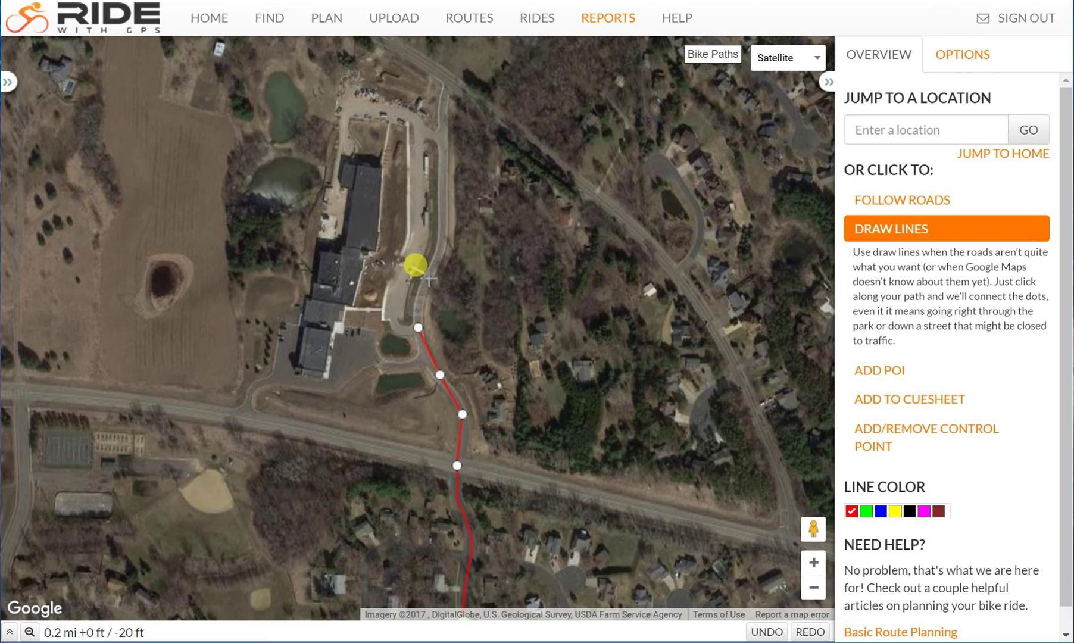
left_click(427, 278)
left_click(433, 286)
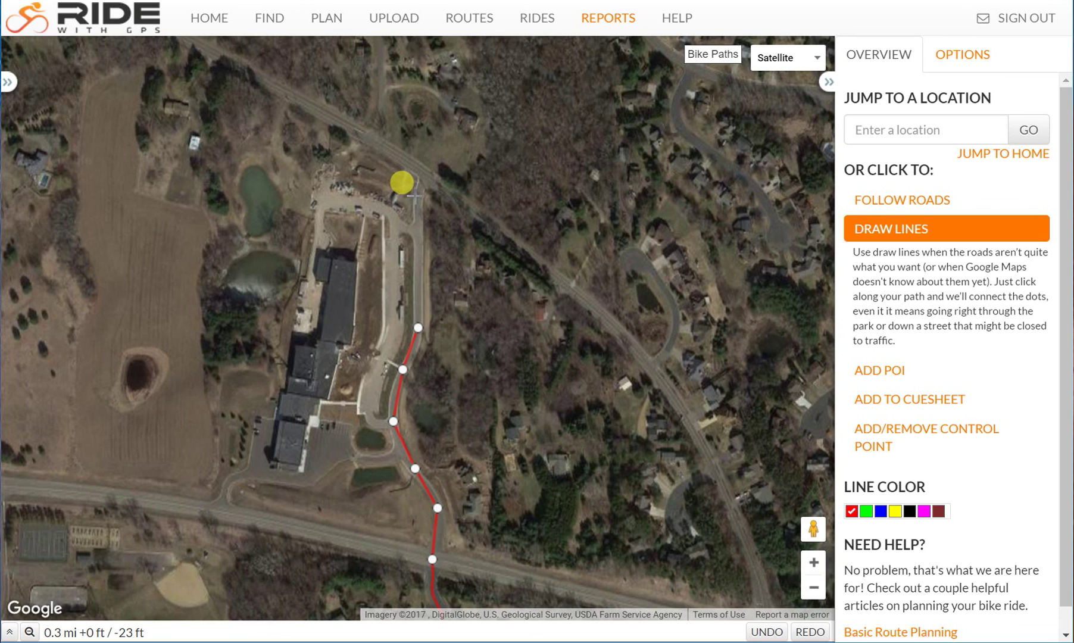
left_click(417, 202)
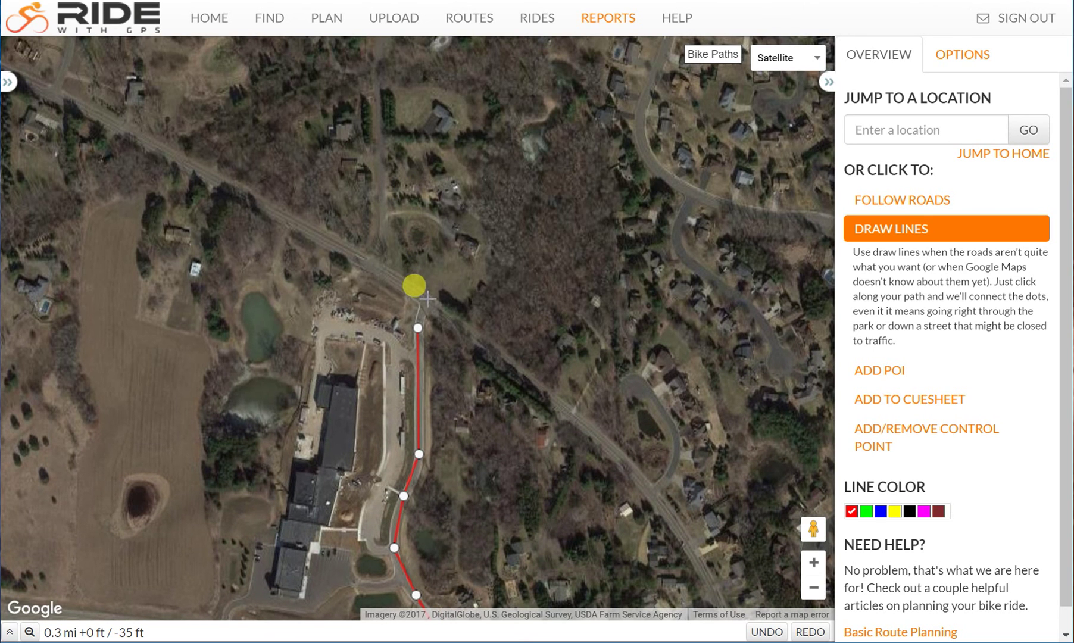
left_click(424, 299)
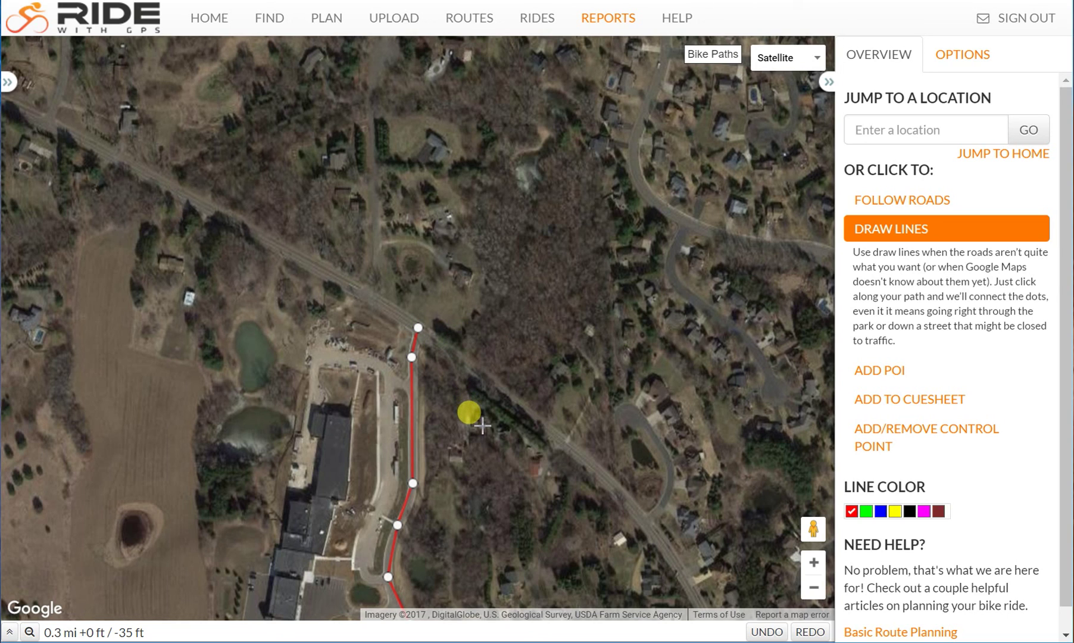
Step: Back on the street map, add a point northwest along Boutwell Rd N, bringing the route to 0.4 mi
left_click(784, 65)
left_click(768, 83)
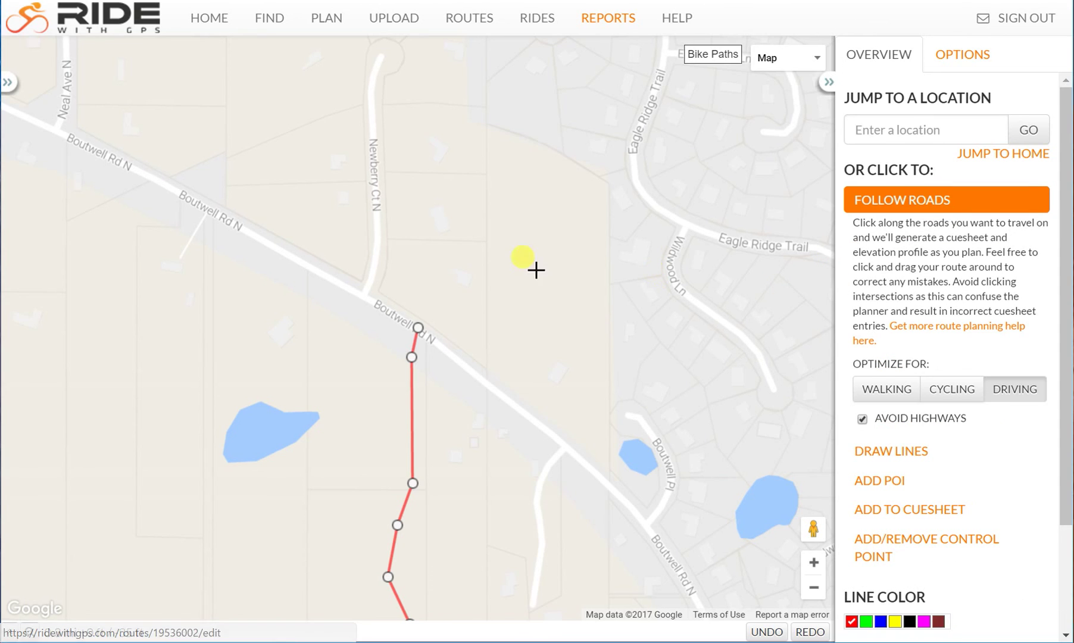
left_click(322, 277)
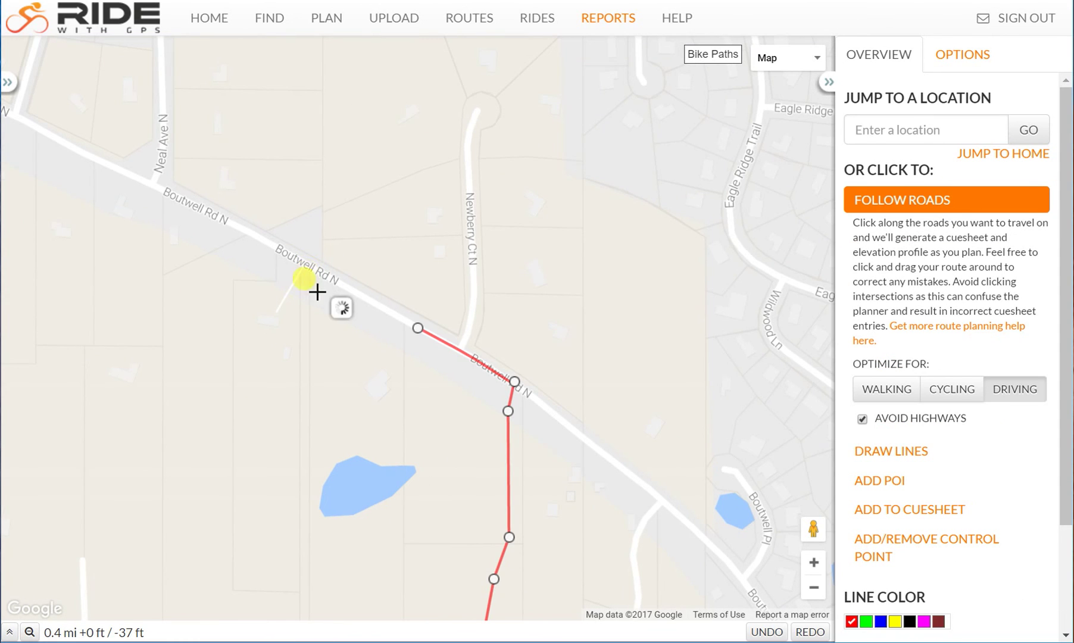